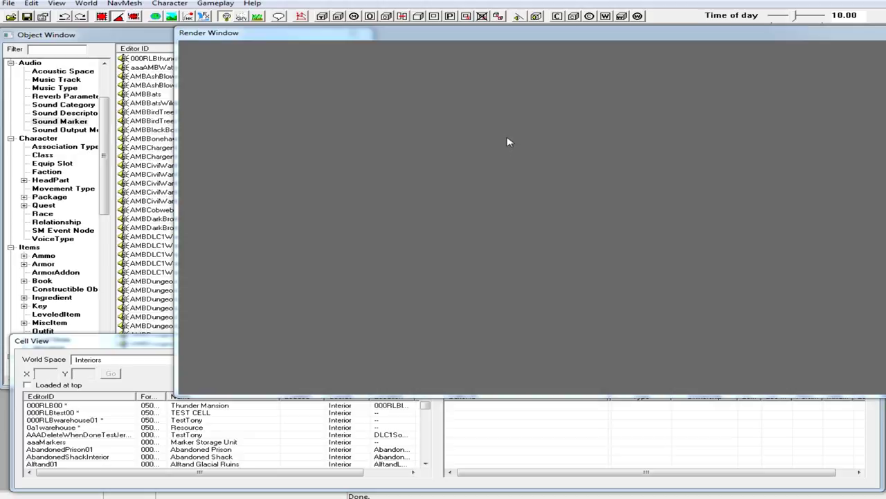
Step: Start a new sound marker and give it the ID 000RLBtestSoundMarker
left_click(137, 36)
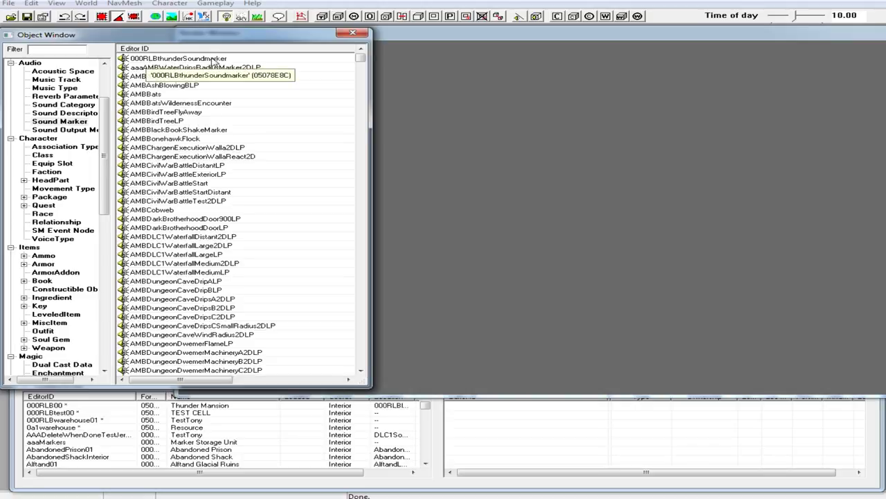
right_click(255, 86)
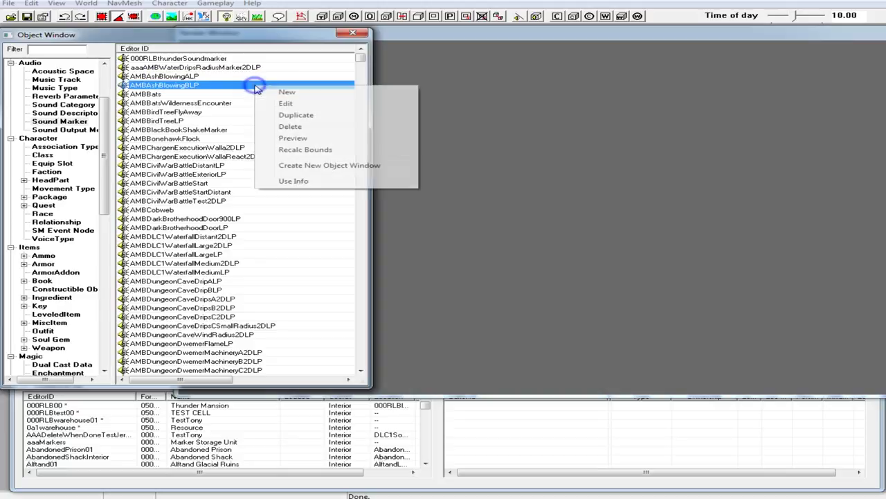
left_click(297, 93)
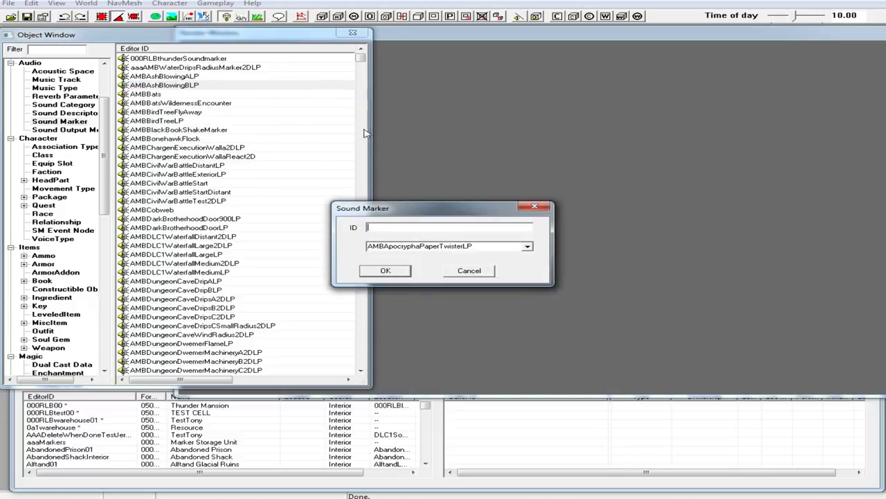
left_click(451, 228)
type("L")
type("000")
key("BackSpace")
key("BackSpace")
key("BackSpace")
key("BackSpace")
type("000RLBtestSoundMarker")
Step: Choose the AMBrApocryphaThunder sound for the marker and confirm it
left_click(528, 247)
scroll(495, 326, "down", 5)
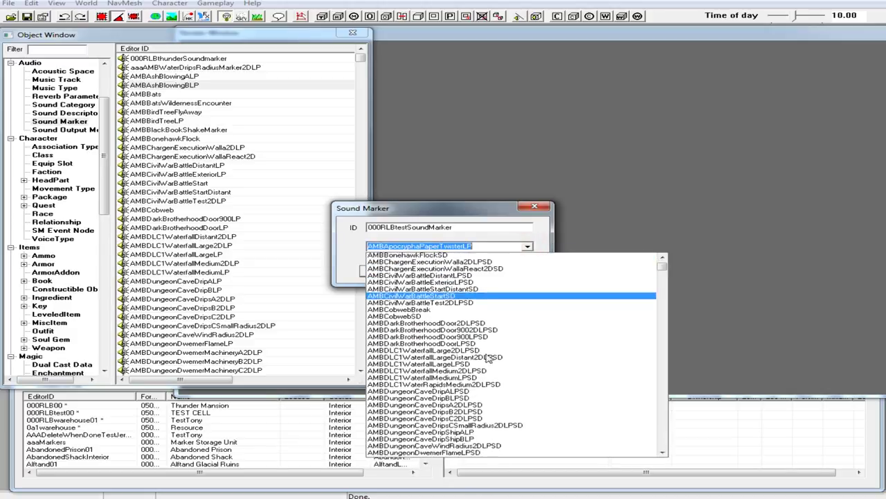
scroll(488, 360, "down", 8)
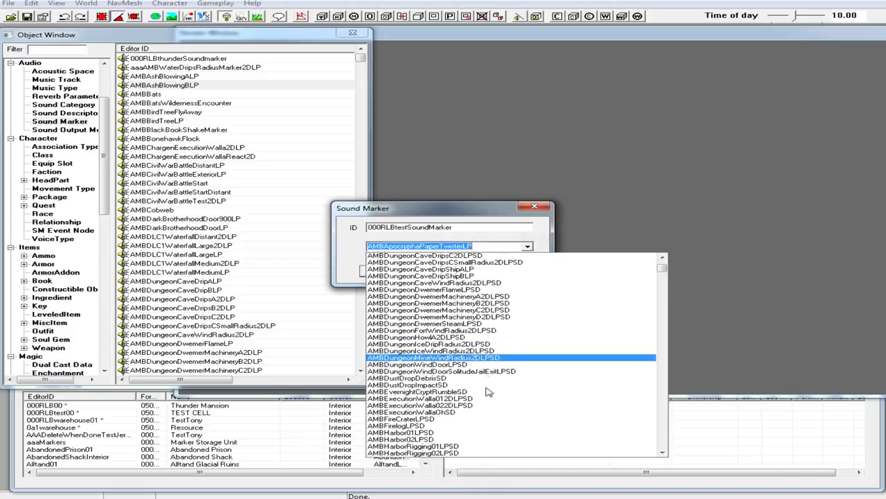
scroll(487, 392, "down", 15)
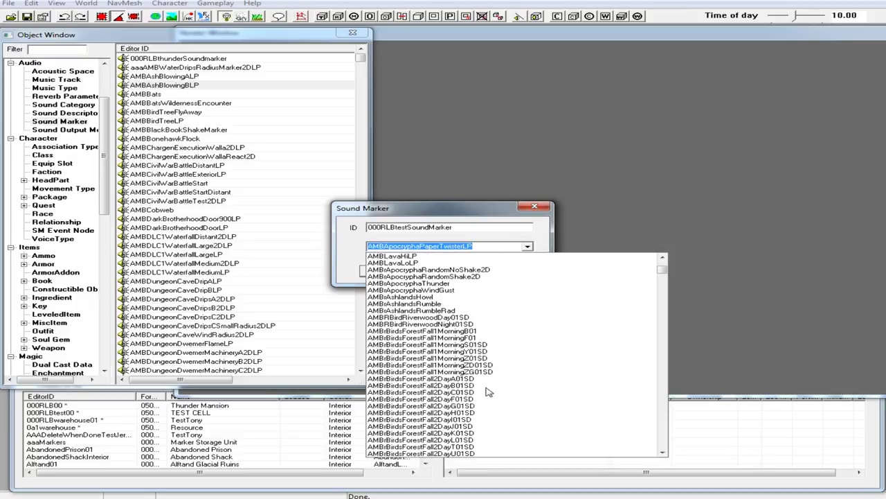
left_click(467, 284)
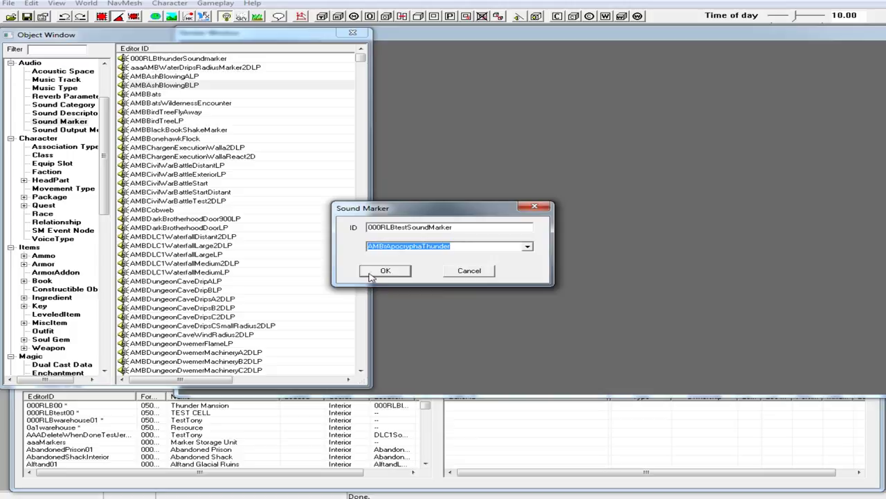
left_click(406, 271)
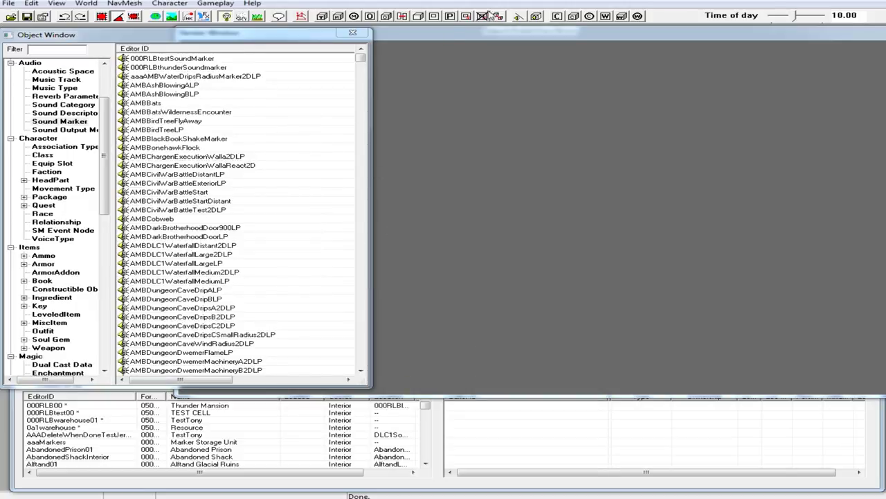
Step: Load TEST CELL into the Render Window and look around the room under flat lighting
left_click(498, 60)
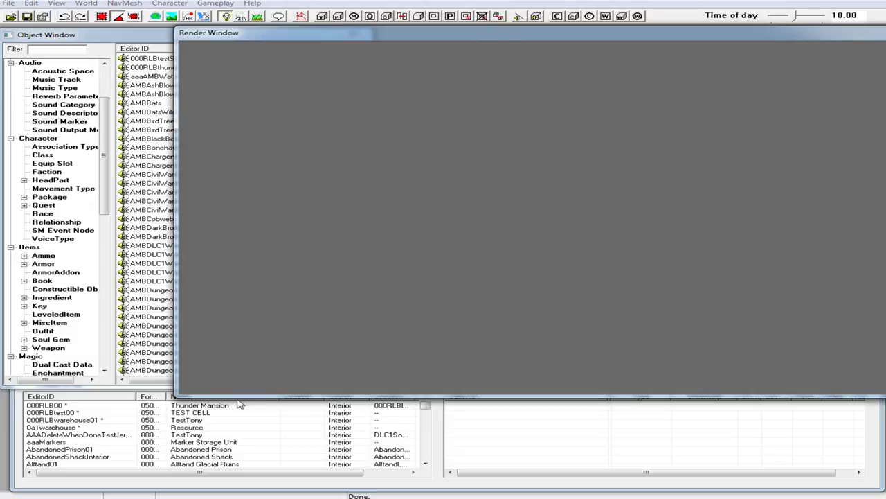
left_click(181, 414)
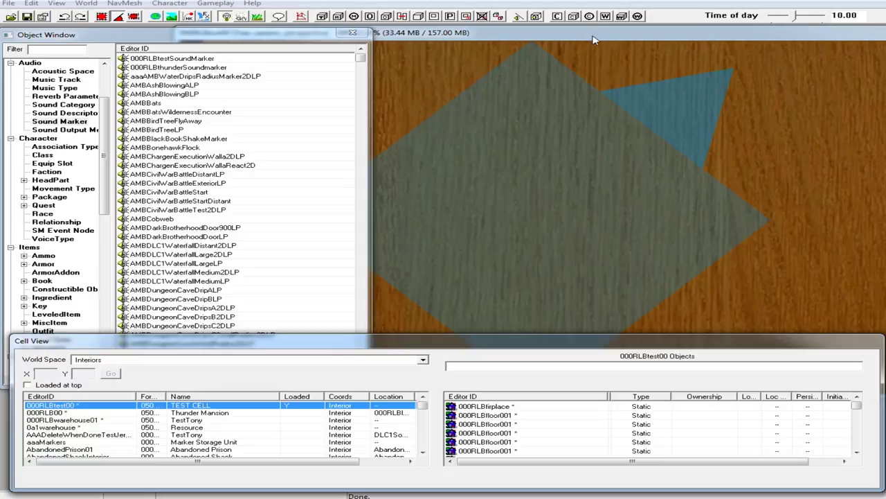
left_click(593, 39)
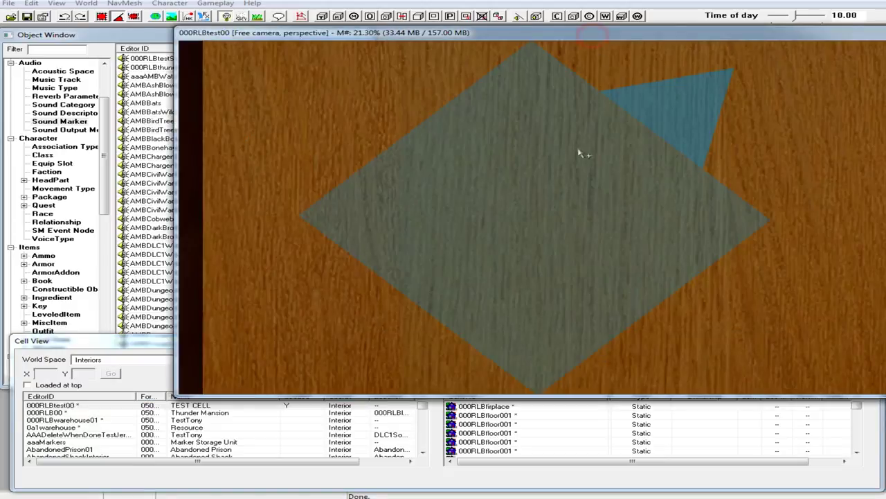
scroll(572, 176, "up", 5)
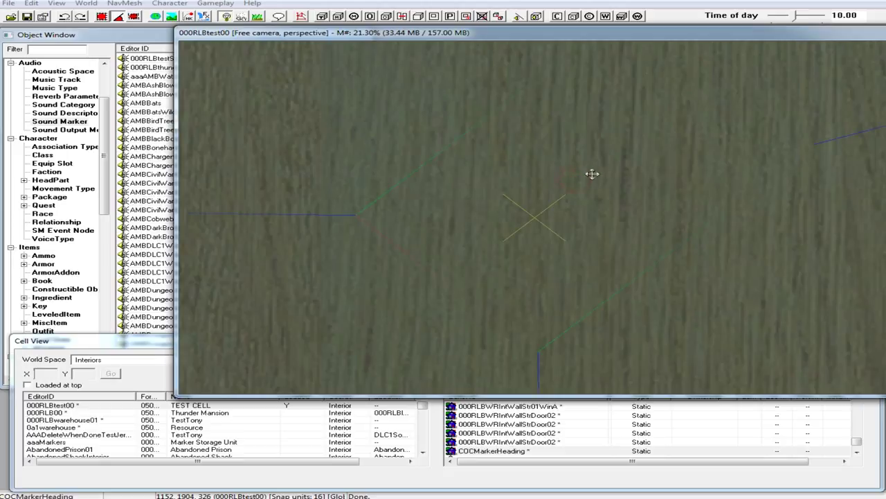
mouse_move(516, 184)
middle_mouse_down()
mouse_move(568, 165)
mouse_move(611, 131)
middle_mouse_up()
scroll(628, 119, "down", 5)
scroll(638, 135, "down", 4)
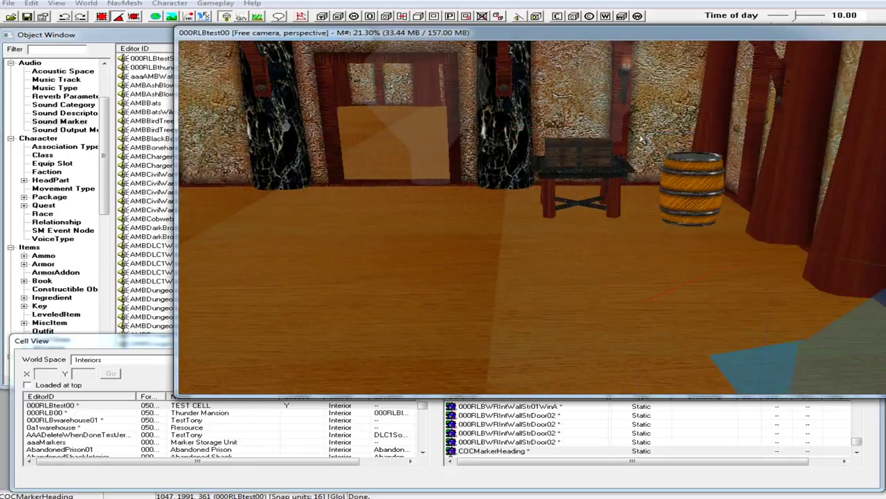
key("a")
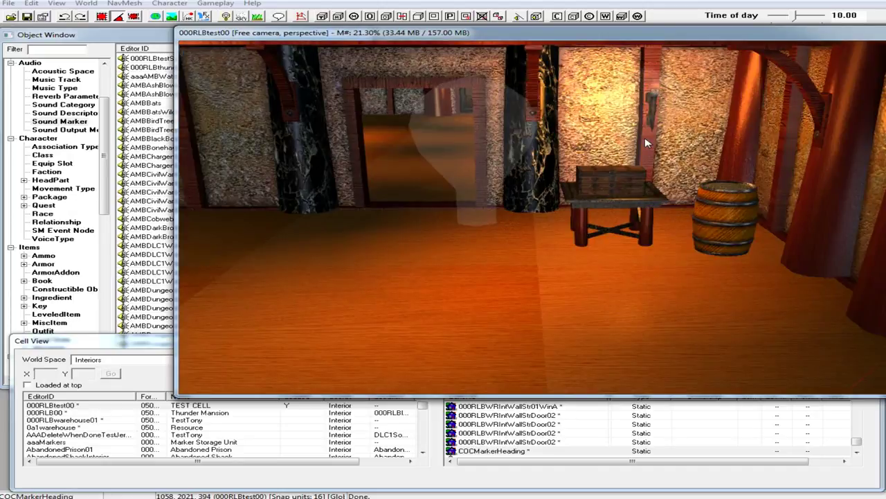
key("a")
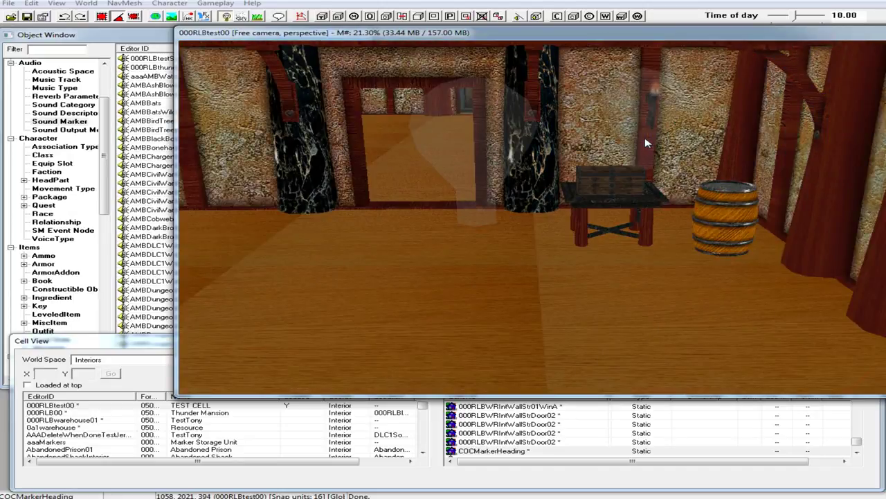
scroll(644, 143, "up", 2)
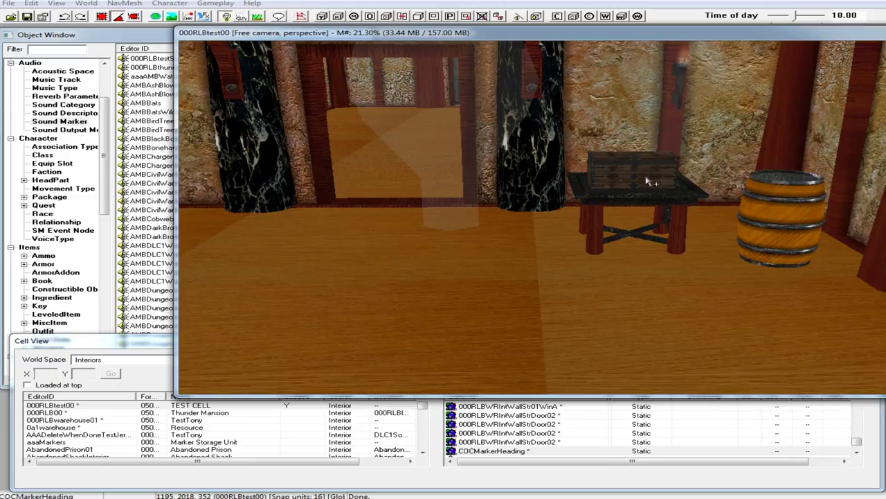
Step: Select the chest, then fly toward the far end and select the double door
left_click(606, 170)
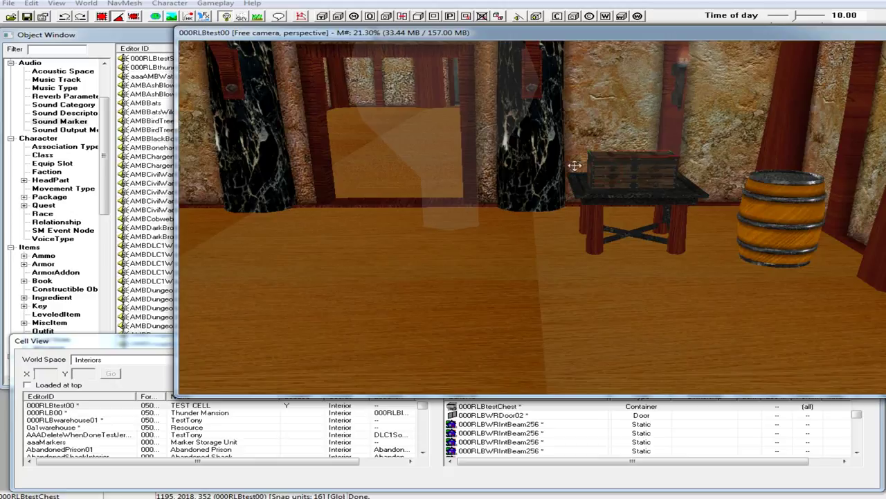
middle_click_drag(516, 161, 530, 148)
scroll(529, 147, "up", 8)
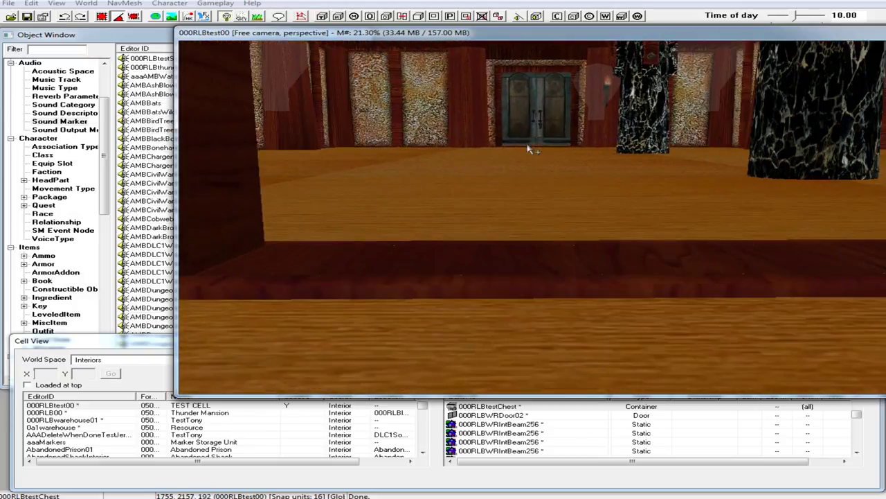
scroll(530, 154, "up", 4)
scroll(530, 163, "up", 3)
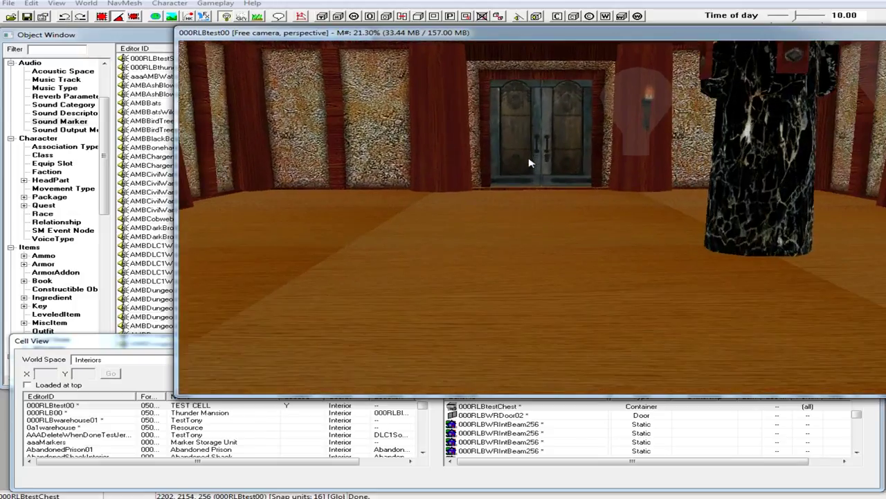
middle_click_drag(529, 163, 533, 173)
scroll(531, 172, "up", 2)
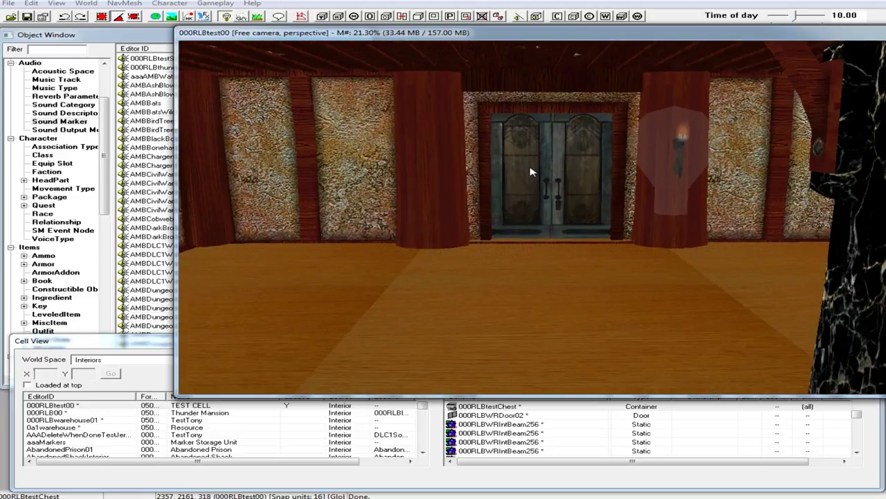
left_click(561, 172)
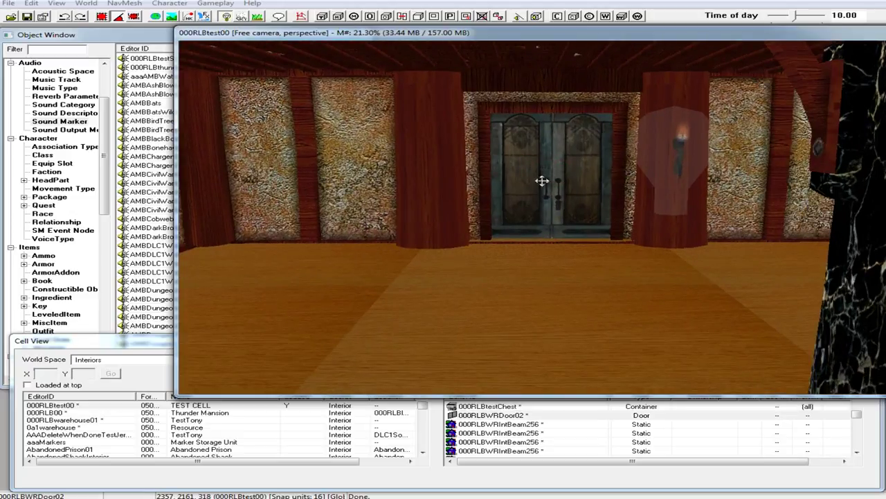
Step: Attach a new script named _000RLBtestSoundScript to the door reference
double_click(564, 180)
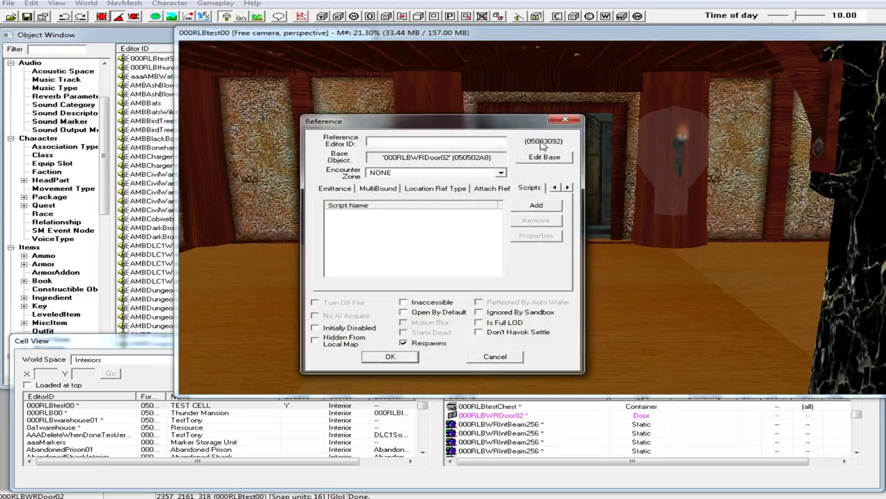
left_click_drag(500, 122, 452, 91)
left_click(500, 178)
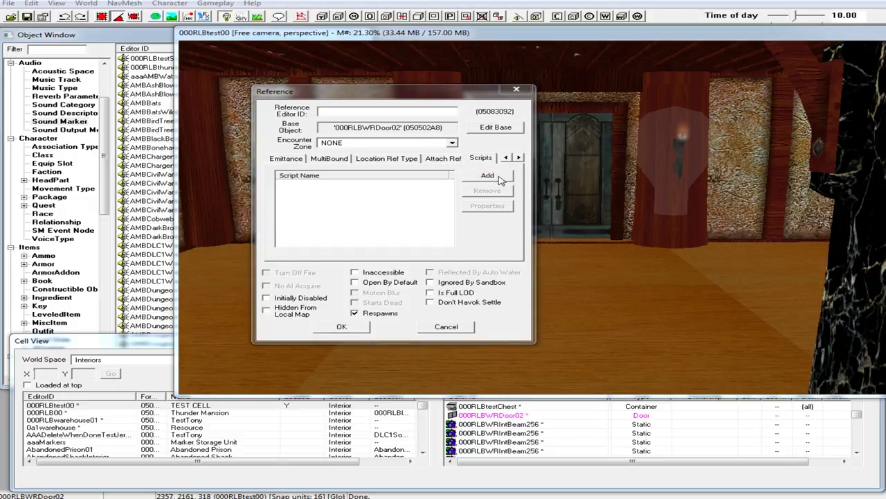
left_click(579, 300)
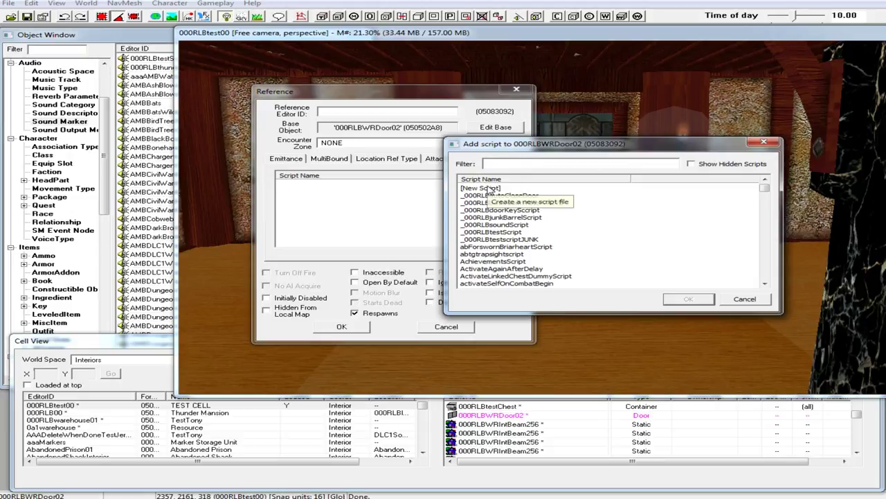
left_click(490, 188)
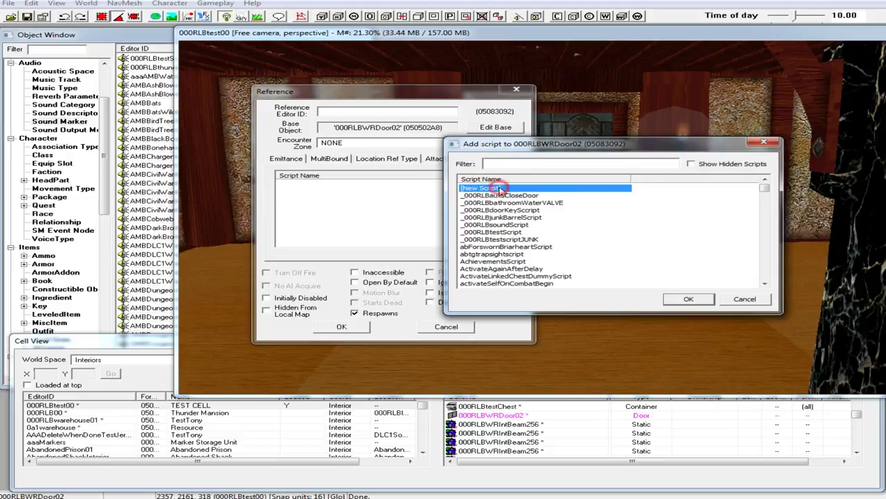
double_click(496, 189)
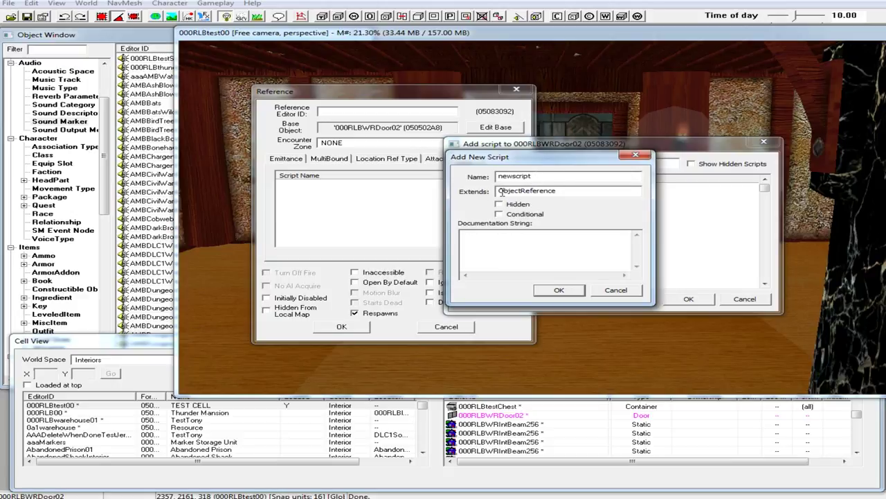
double_click(537, 176)
type("J")
left_click(559, 290)
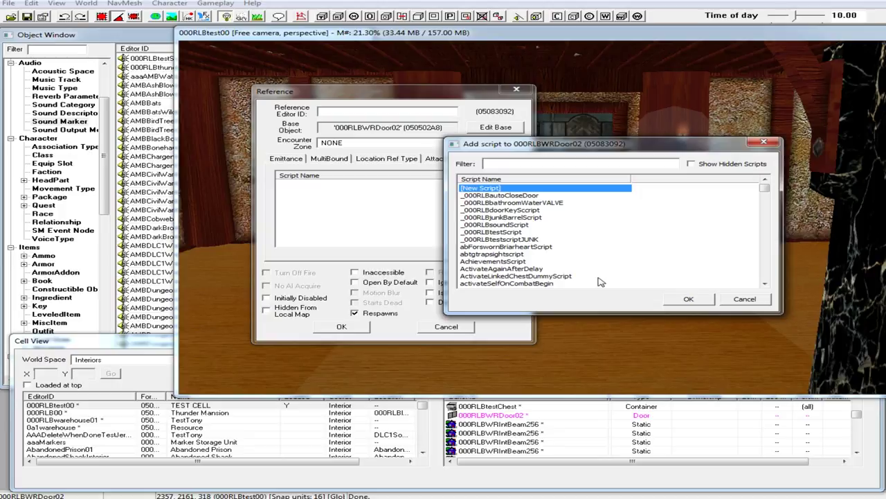
key("Return")
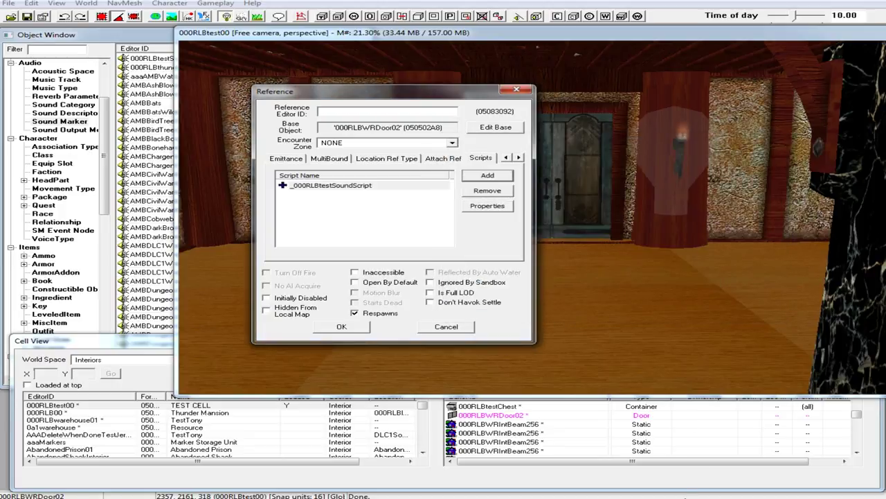
Step: Open _000RLBtestSoundScript's source and place the caret after its Scriptname line
left_click(349, 184)
right_click(349, 185)
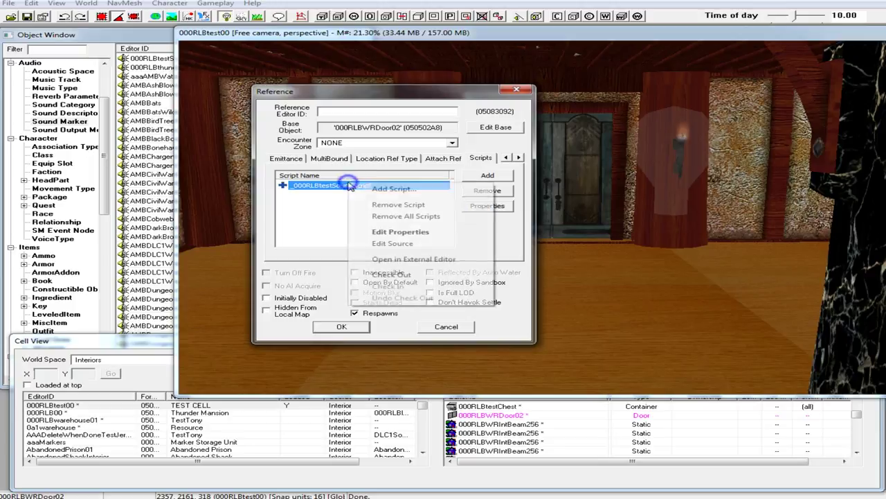
left_click(392, 244)
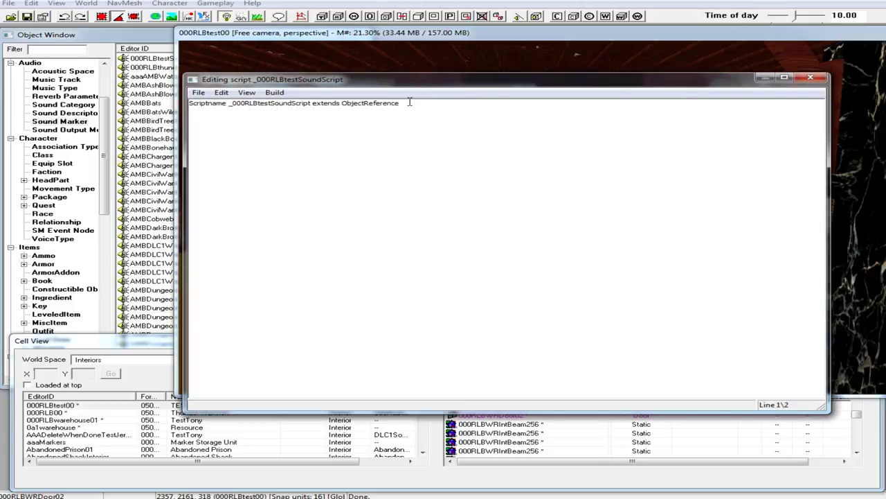
left_click(399, 103)
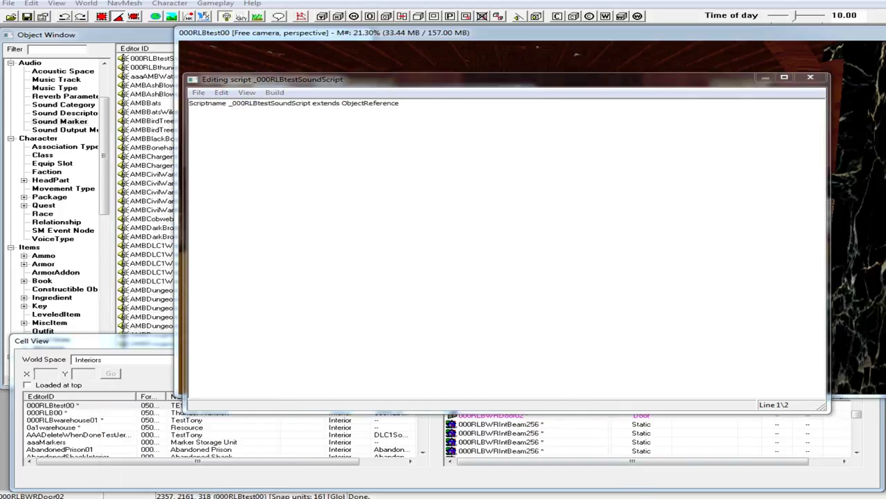
Step: Copy lines 3–12 of _000RLBsoundScript.psc, from the credit comments through EndEvent
left_click(187, 450)
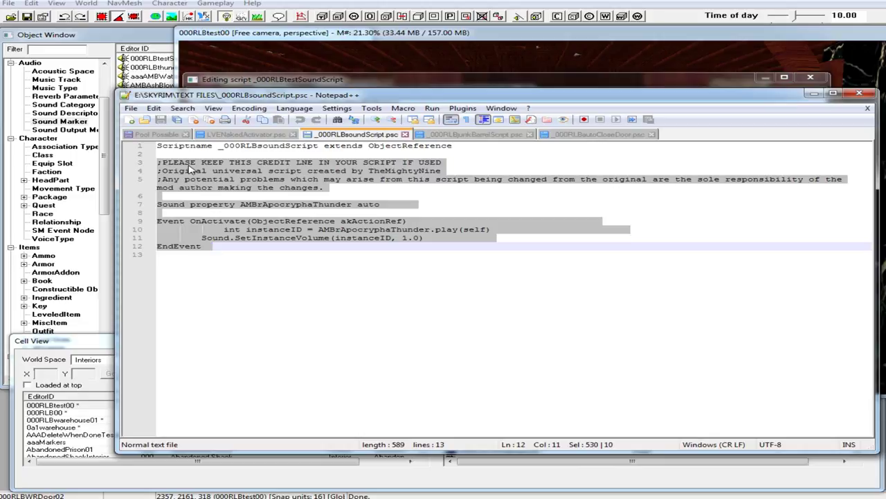
left_click(236, 188)
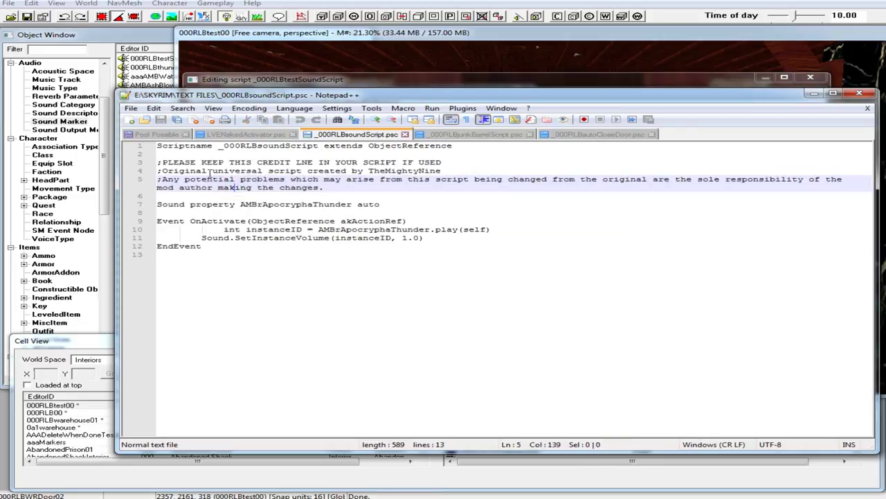
left_click(350, 190)
left_click_drag(157, 162, 234, 245)
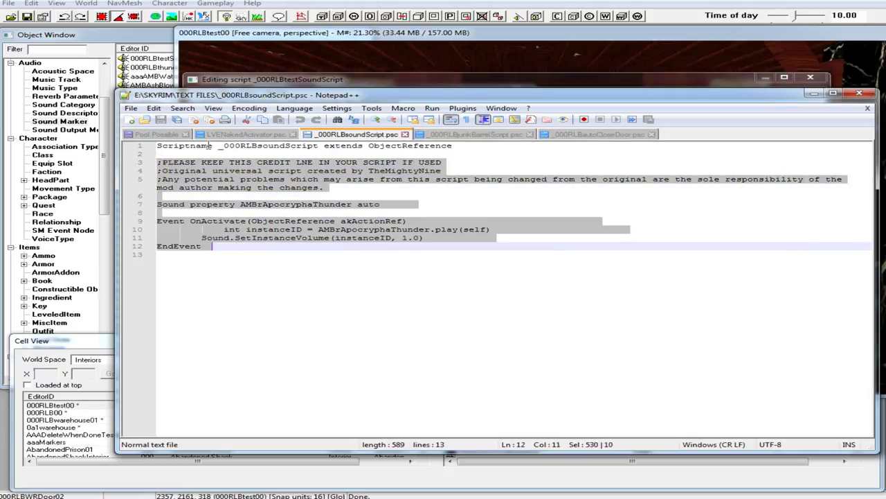
right_click(306, 174)
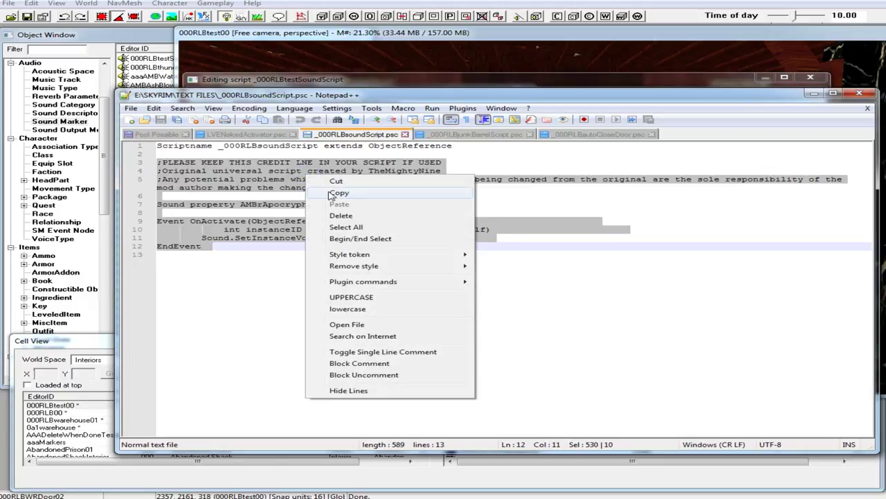
left_click(334, 194)
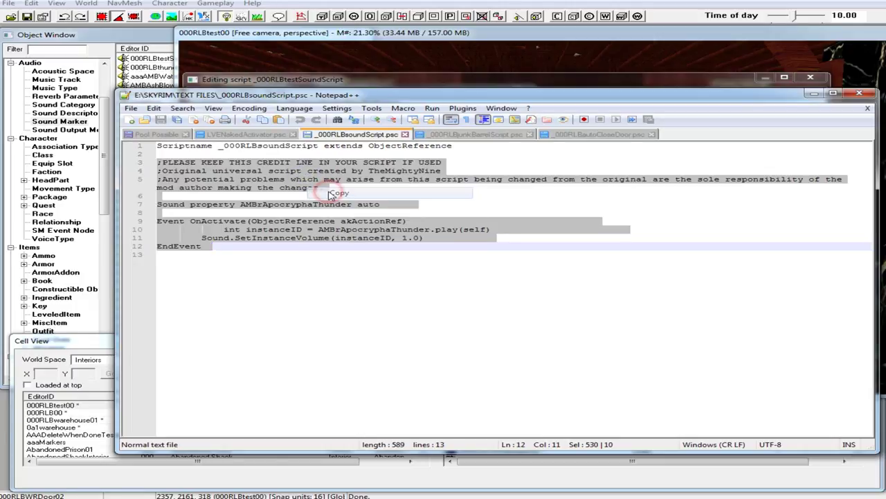
Step: Paste the thunder code below the Scriptname line, compile it with 0 errors, and save
left_click(815, 94)
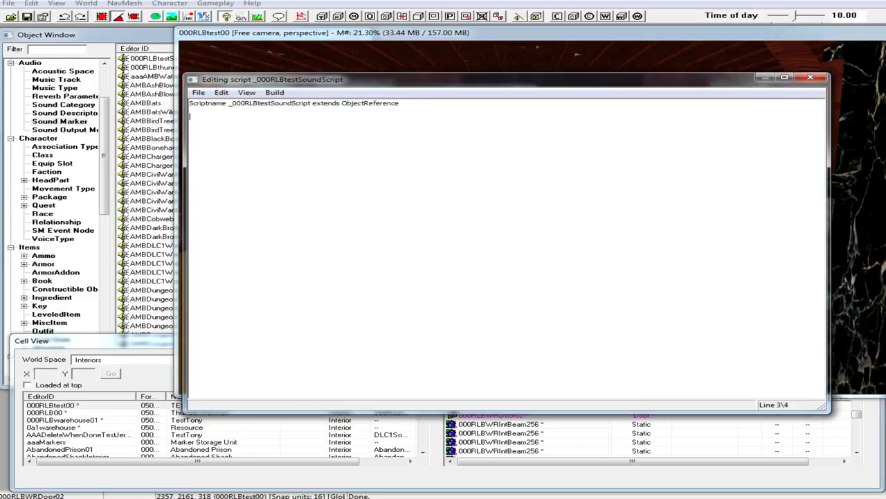
left_click(221, 92)
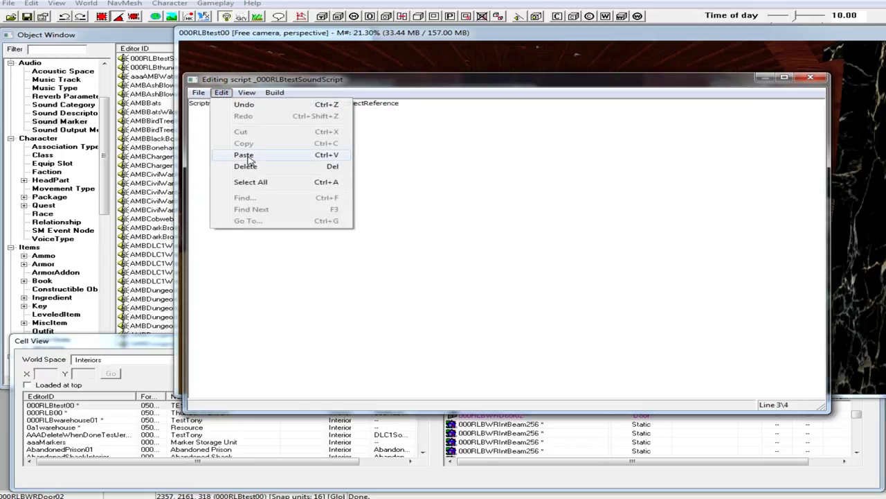
left_click(247, 155)
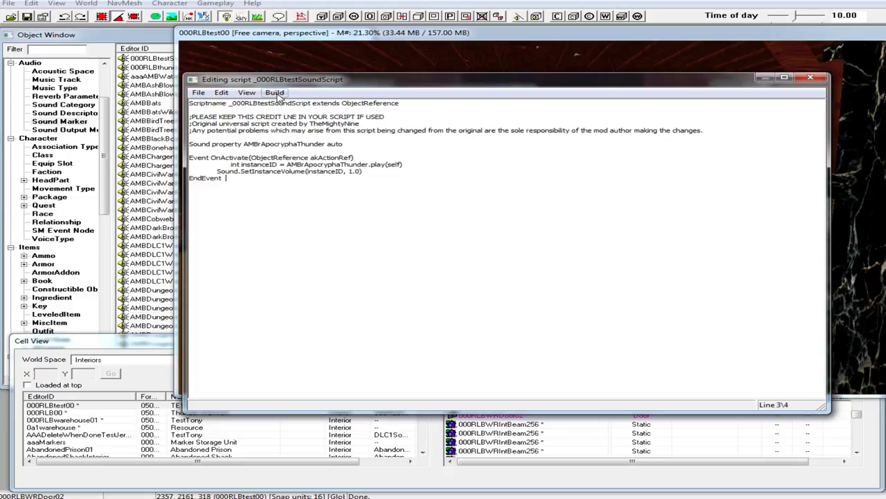
left_click(278, 94)
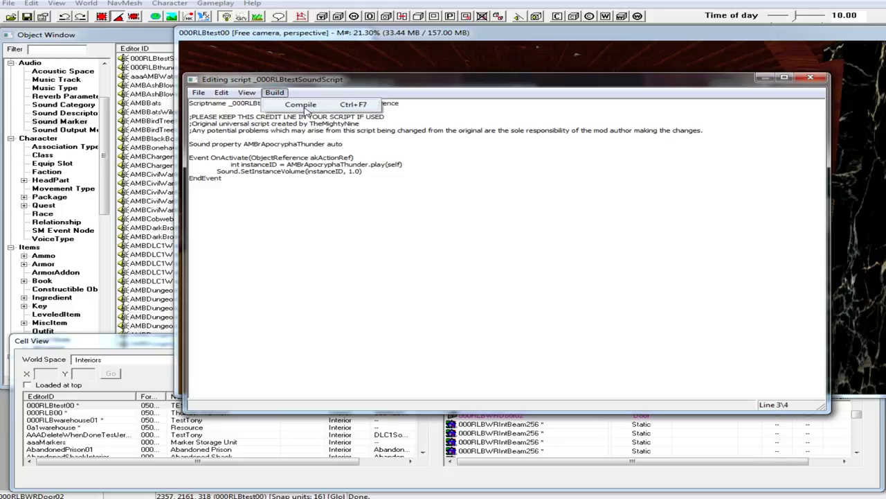
left_click(302, 105)
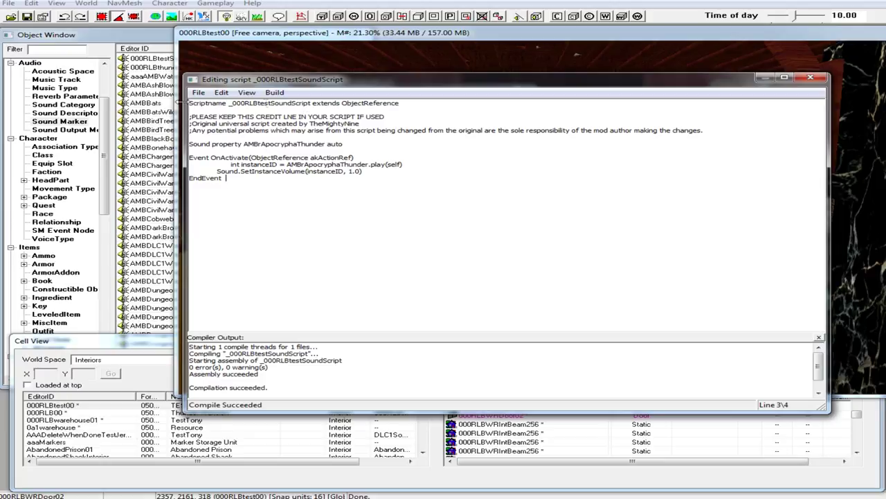
left_click(199, 92)
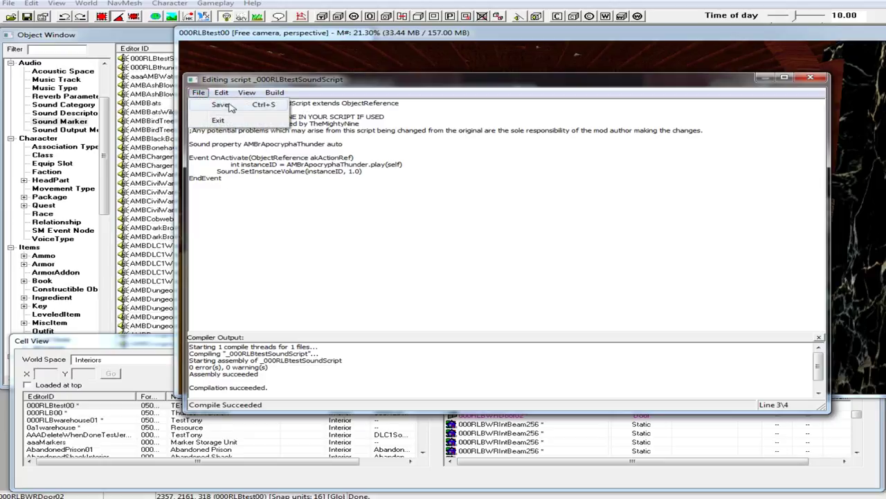
left_click(222, 105)
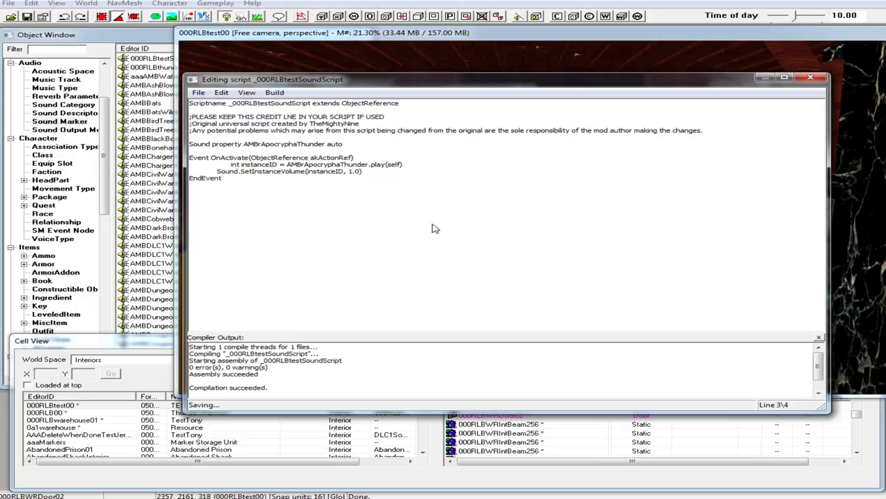
Step: Close the script editor and point _000RLBtestSoundScript's AMBrApocryphaThunder property to 000RLBtestSoundMarker
left_click(810, 77)
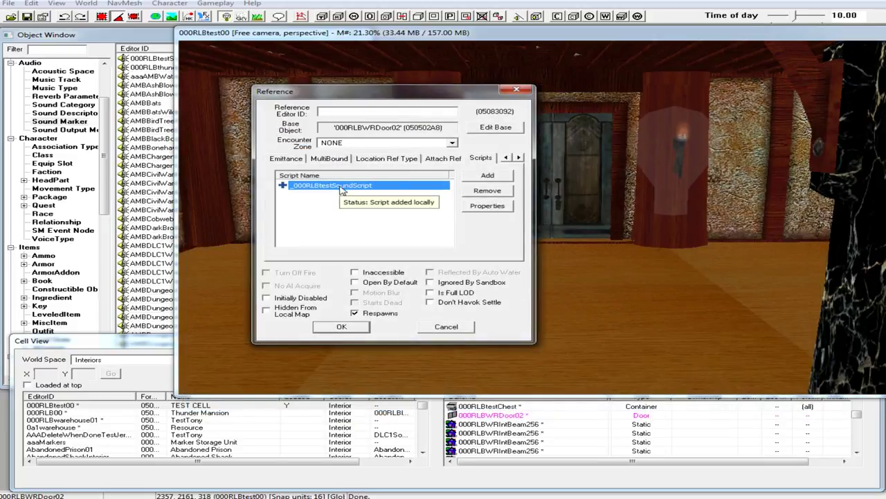
left_click(370, 195)
left_click(371, 193)
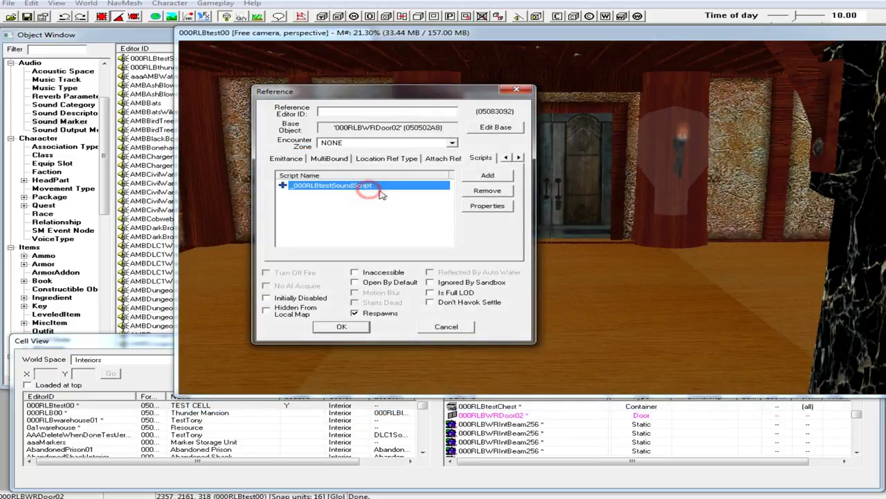
left_click(486, 207)
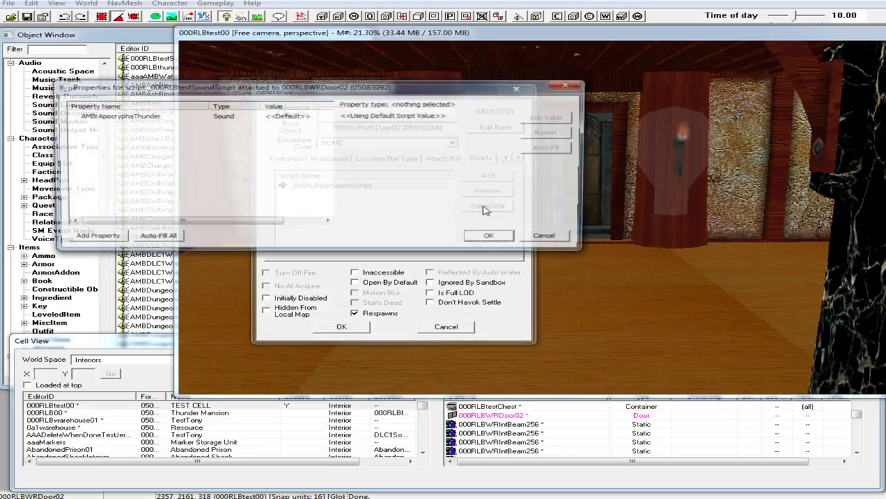
left_click(147, 118)
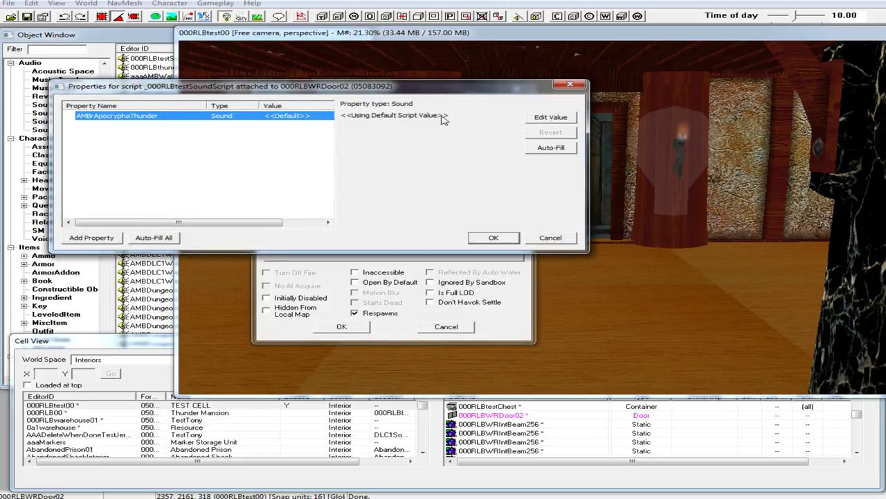
left_click(568, 118)
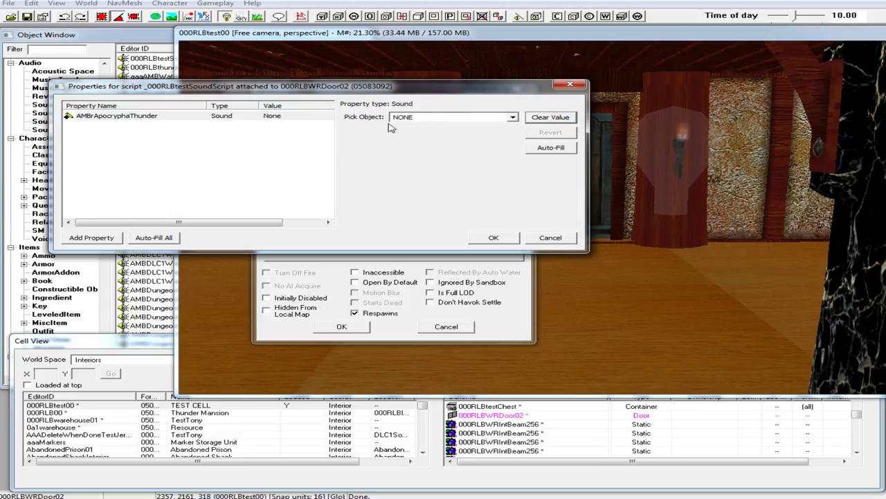
left_click(514, 117)
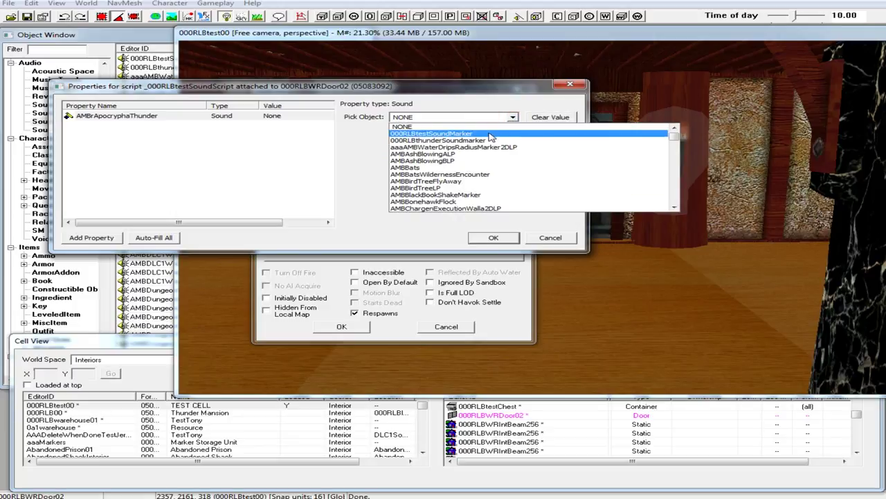
left_click(489, 134)
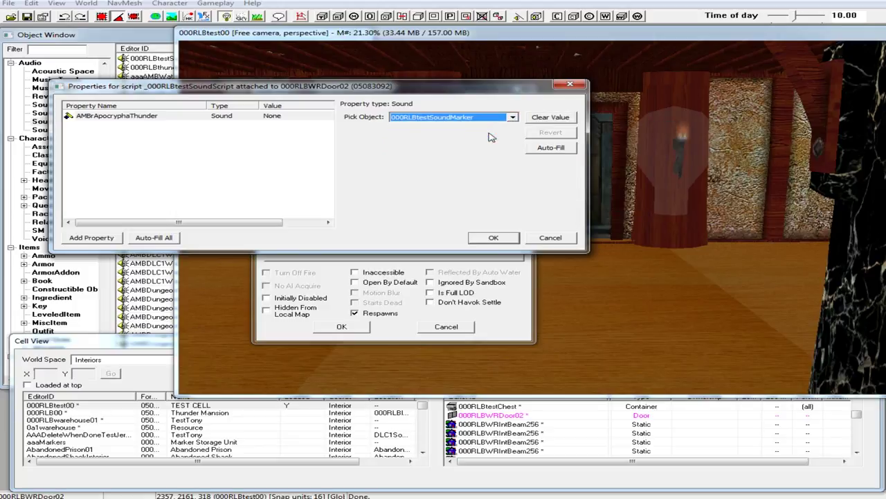
left_click(493, 239)
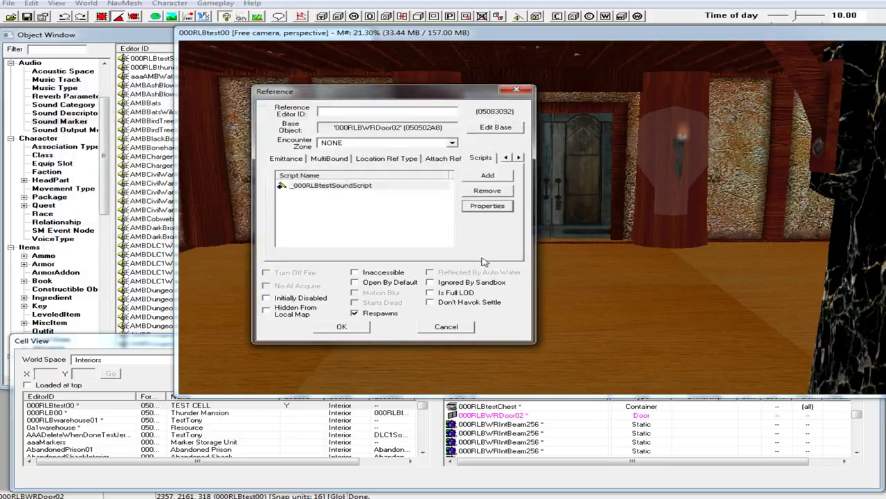
Step: Accept the door's Reference settings, then orbit to the table and select the chest and barrel
left_click(343, 326)
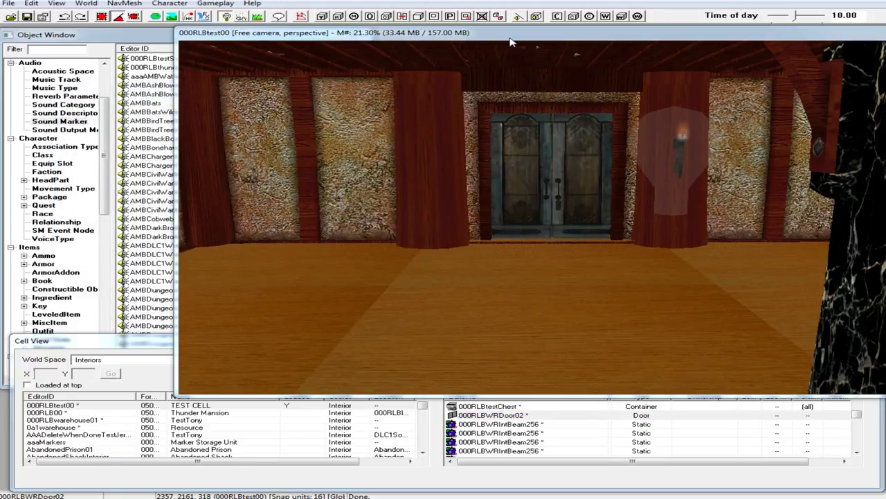
scroll(544, 145, "down", 10)
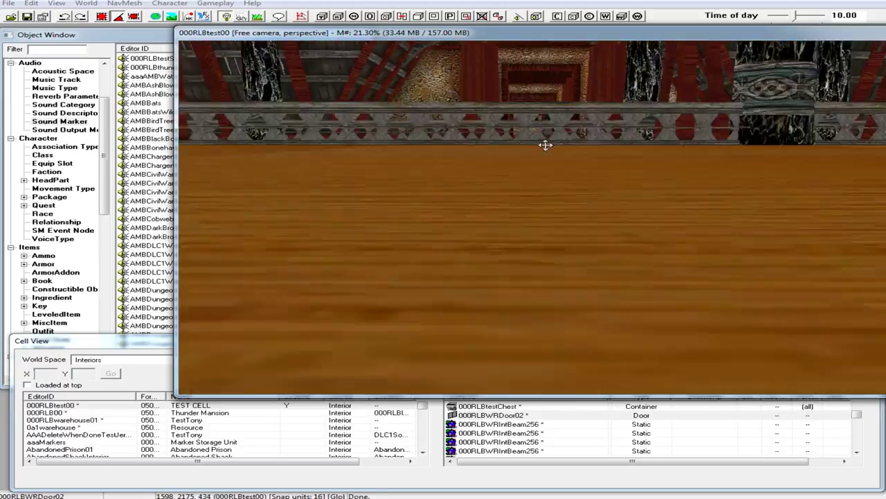
scroll(544, 145, "up", 10)
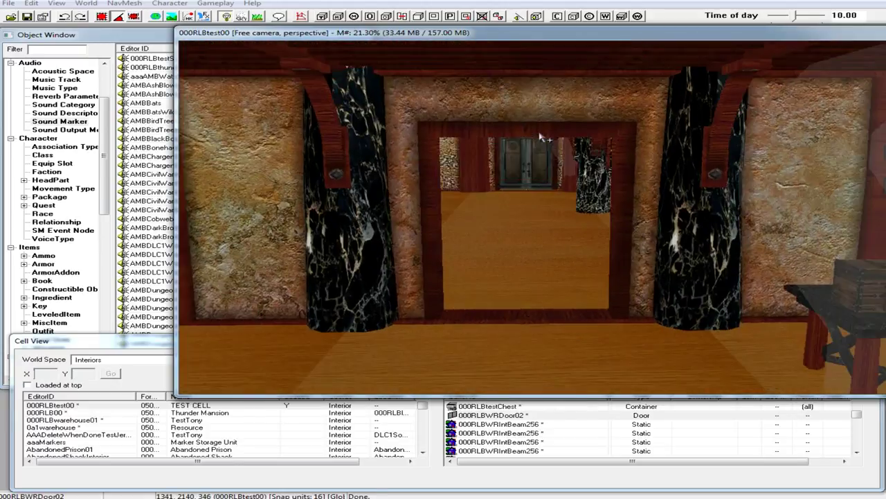
middle_click_drag(545, 139, 528, 181)
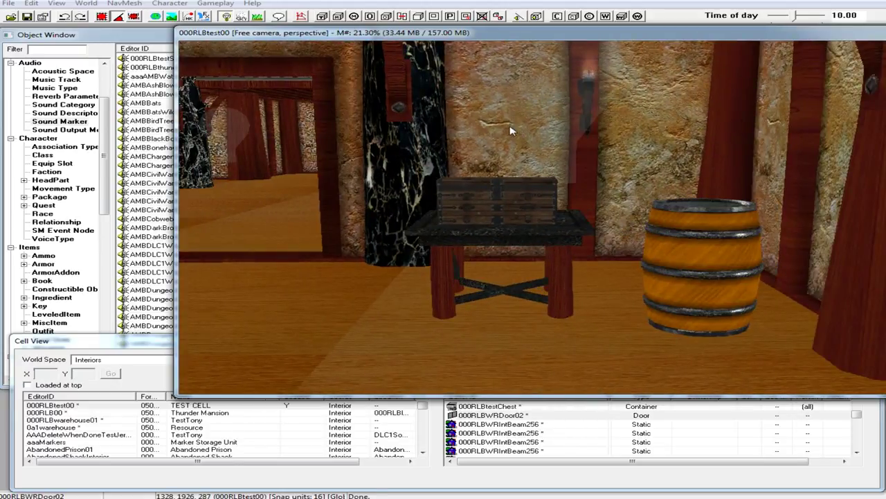
left_click(526, 187)
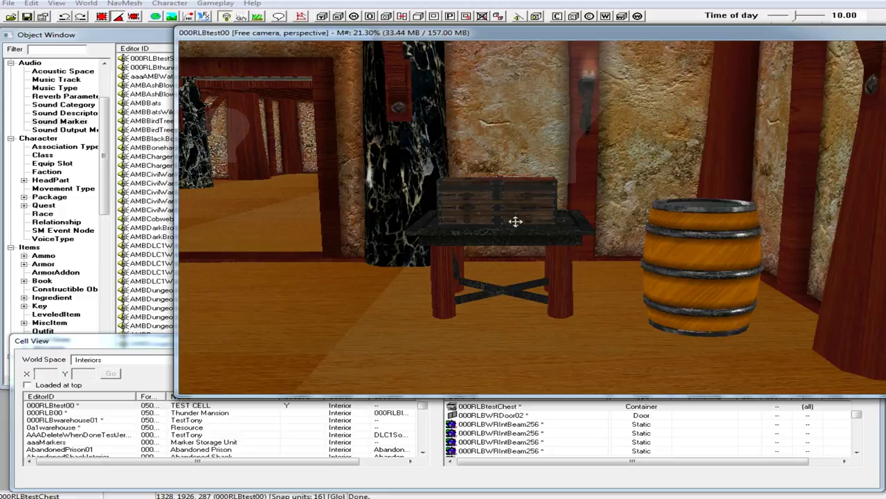
middle_click_drag(516, 222, 533, 237)
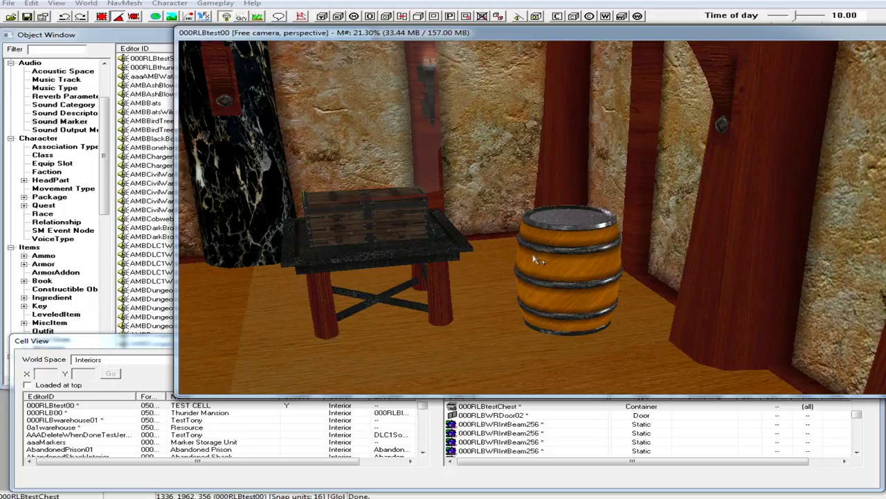
left_click(562, 271)
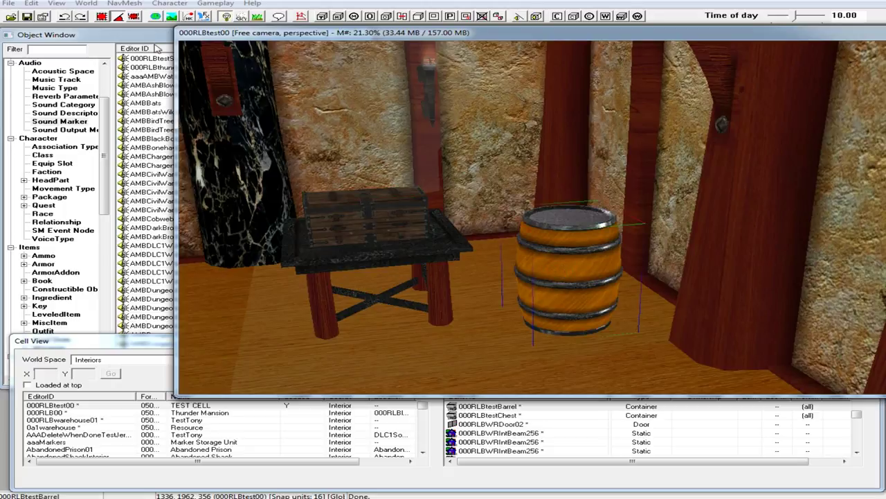
Step: Bring the Object Window to the front and scroll its list
left_click(161, 38)
left_click_drag(107, 130, 126, 249)
scroll(126, 249, "down", 4)
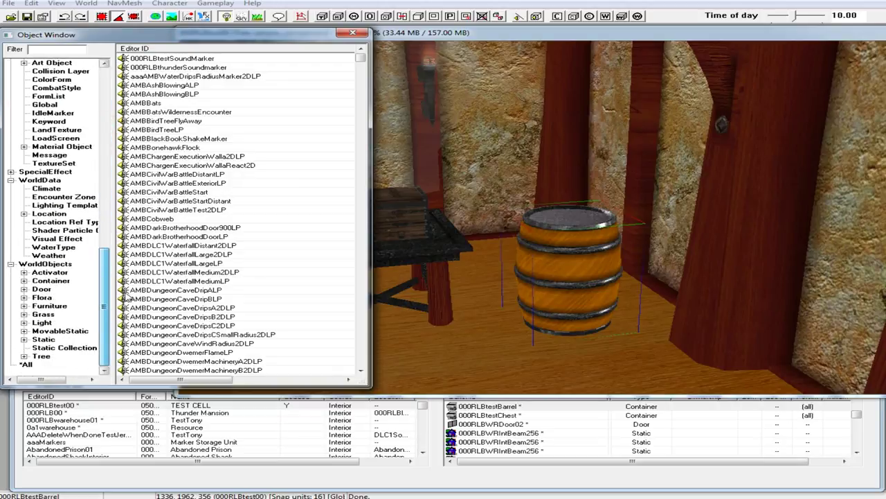
Step: Show all object categories under the 000 filter and select 000RLBtestBarrel
left_click(43, 48)
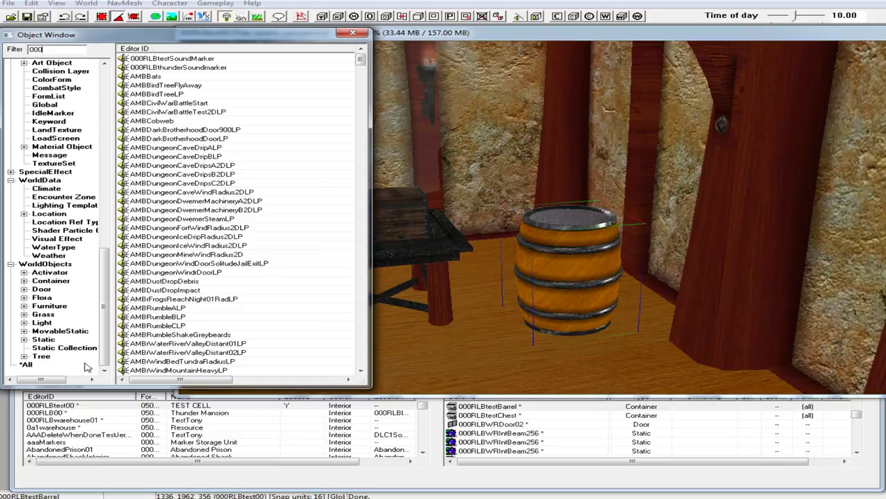
left_click(28, 364)
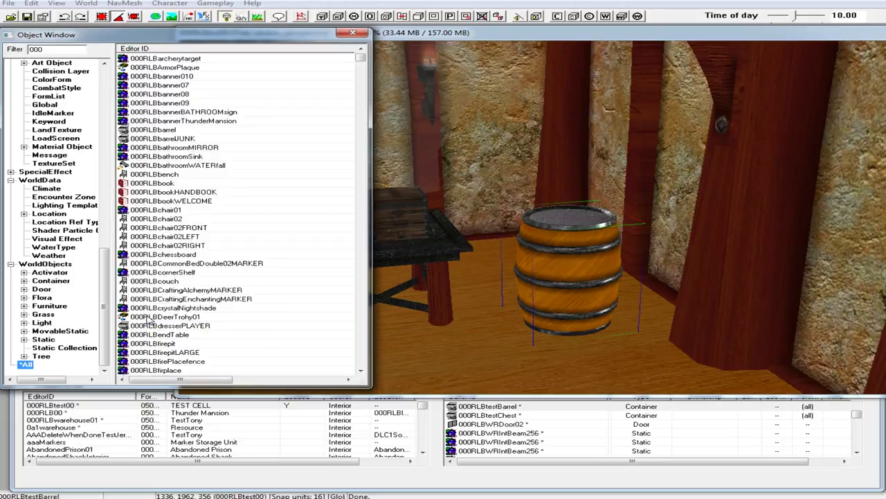
left_click(185, 291)
scroll(186, 293, "down", 12)
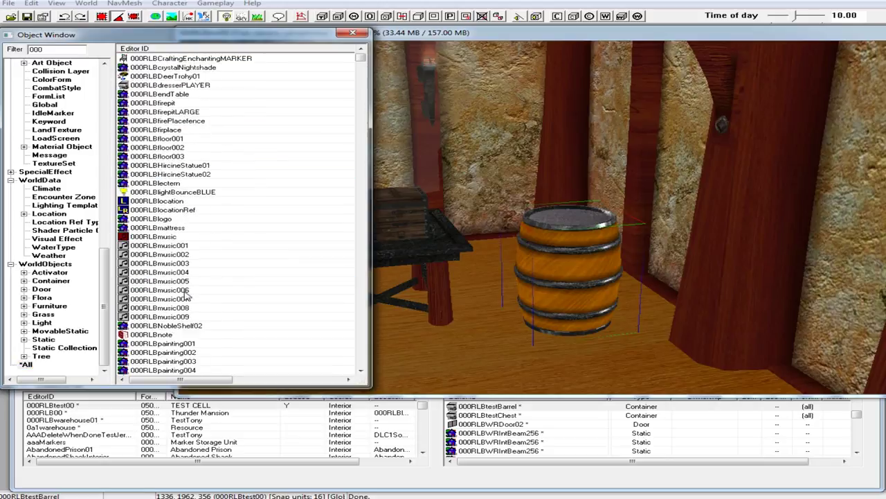
scroll(186, 294, "down", 11)
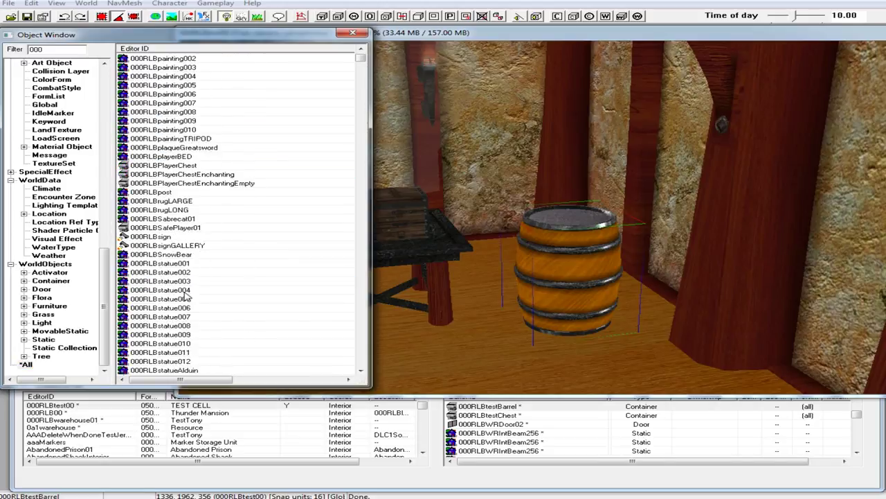
scroll(186, 294, "down", 9)
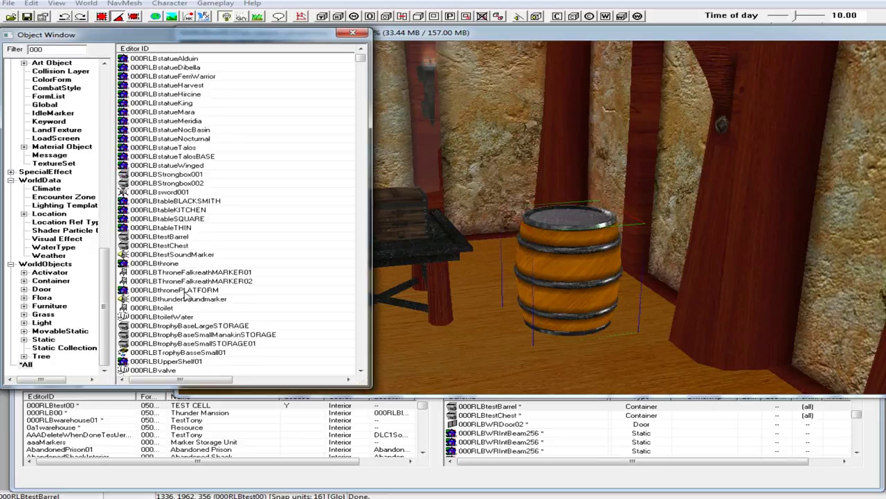
scroll(185, 294, "down", 2)
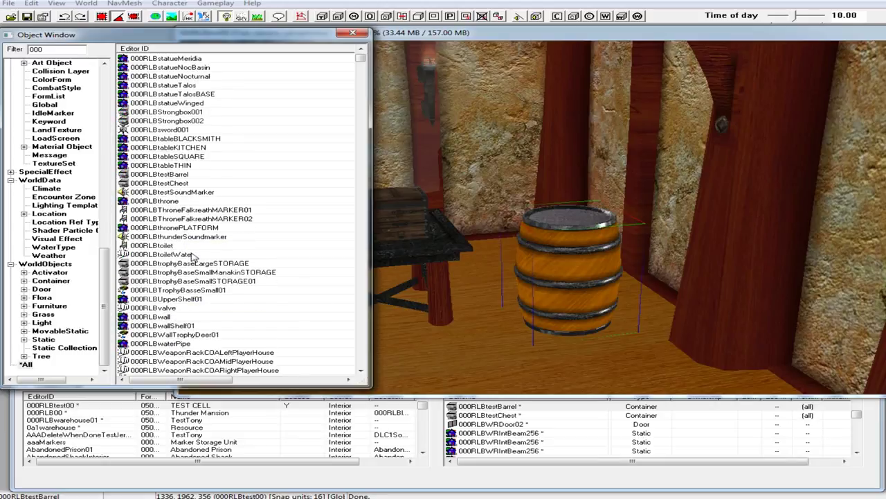
left_click(179, 174)
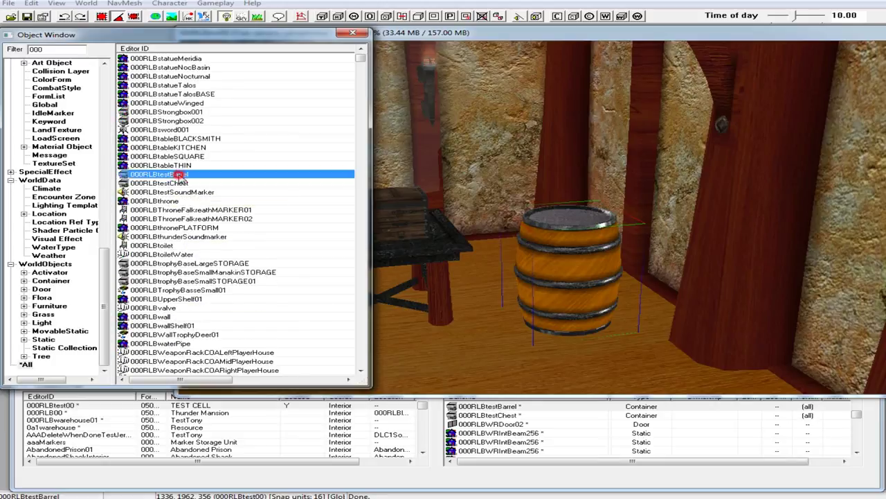
Step: Attach a new script named _000RLBtestJunkScript to the 000RLBtestBarrel container
double_click(234, 177)
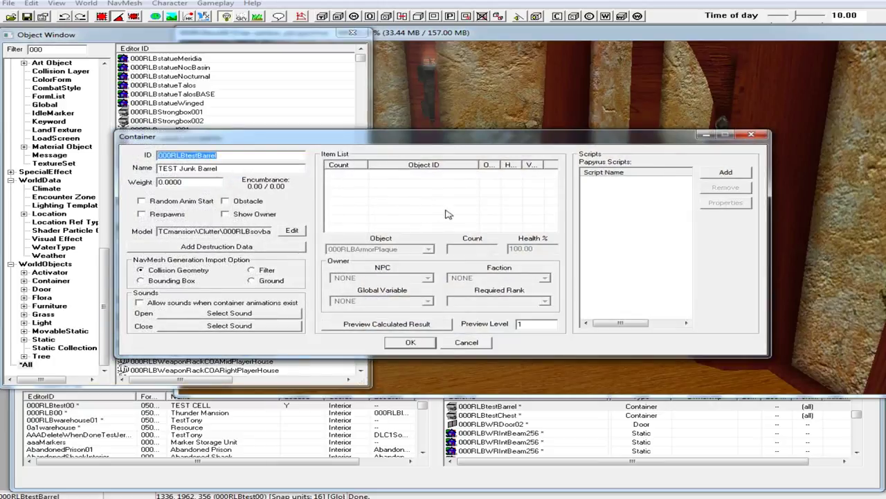
left_click(646, 190)
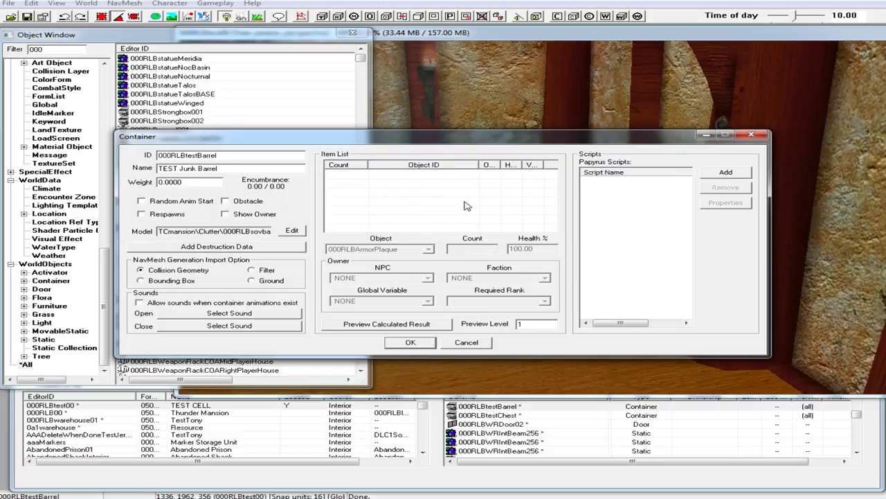
left_click(727, 175)
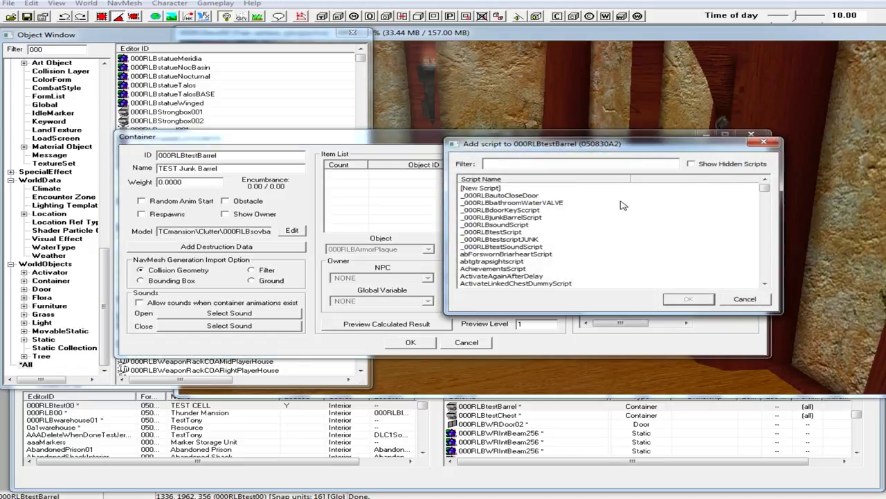
double_click(480, 188)
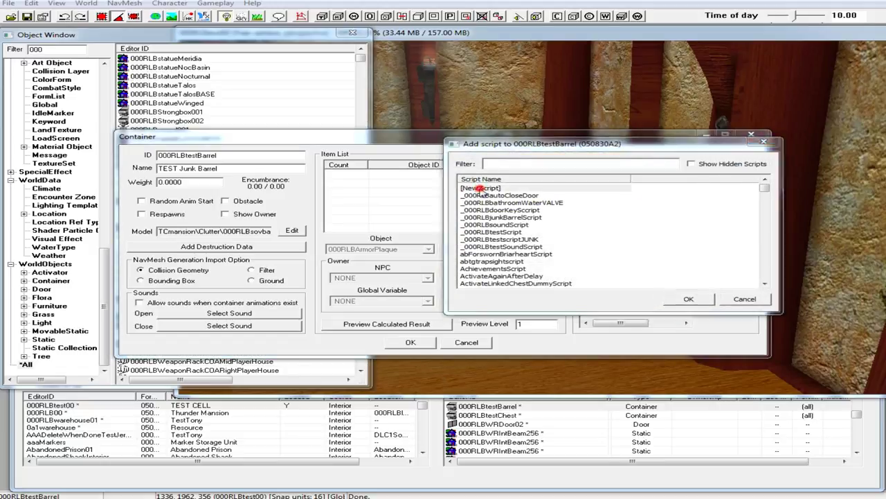
left_click(530, 176)
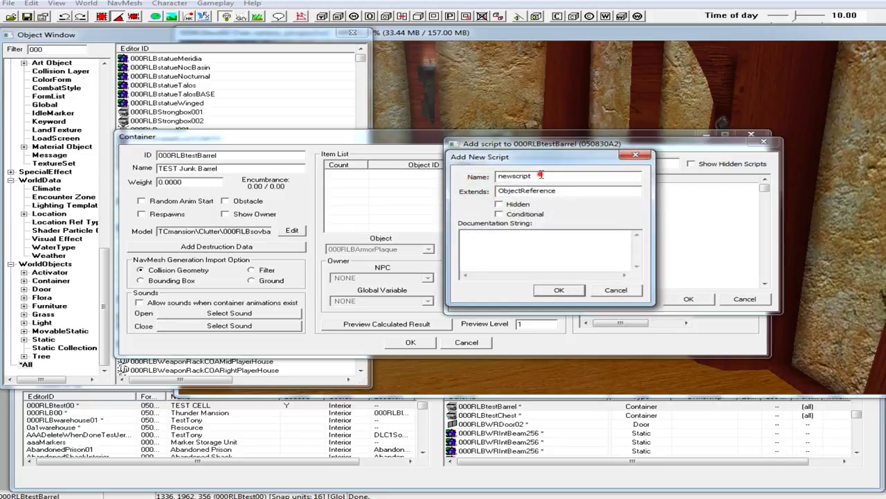
left_click_drag(530, 176, 483, 178)
type("_000RLBtest3")
left_click(558, 291)
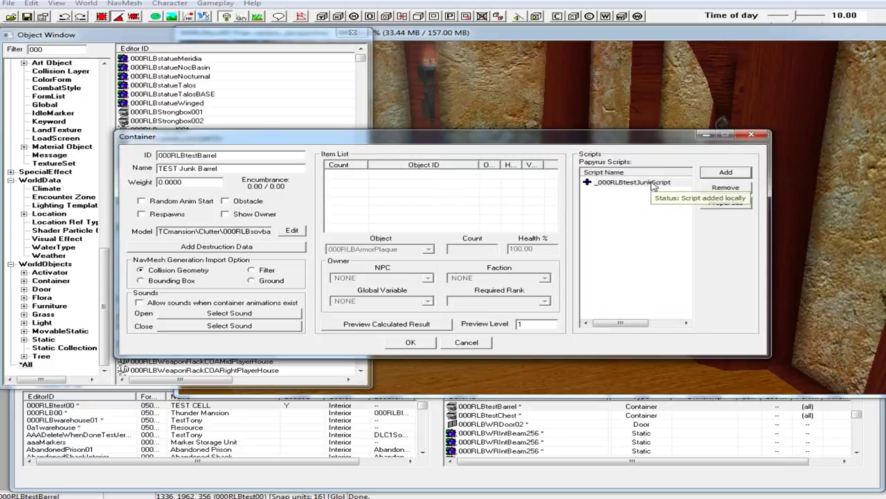
Step: Open _000RLBtestJunkScript's source and place the caret after its Scriptname line
left_click(651, 183)
right_click(651, 183)
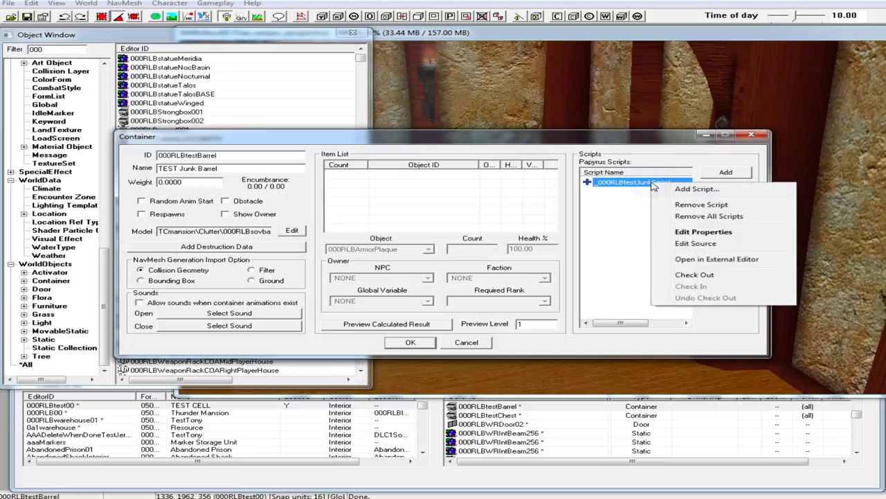
left_click(695, 244)
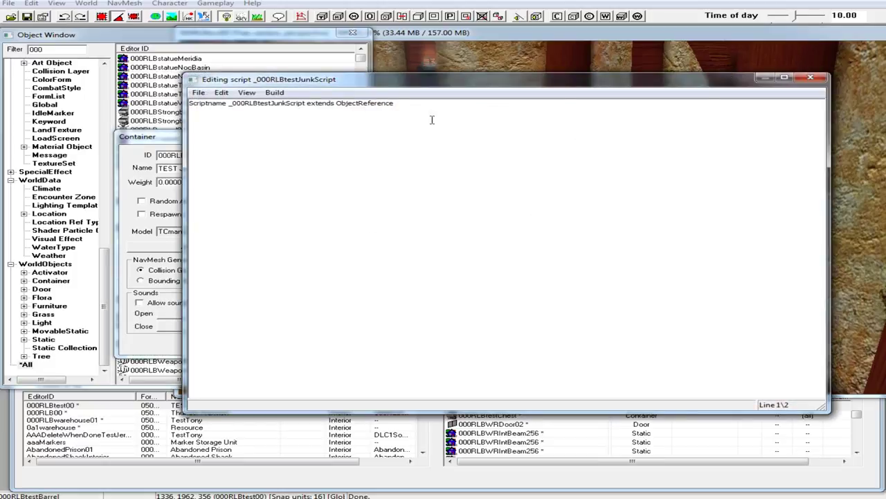
left_click(394, 102)
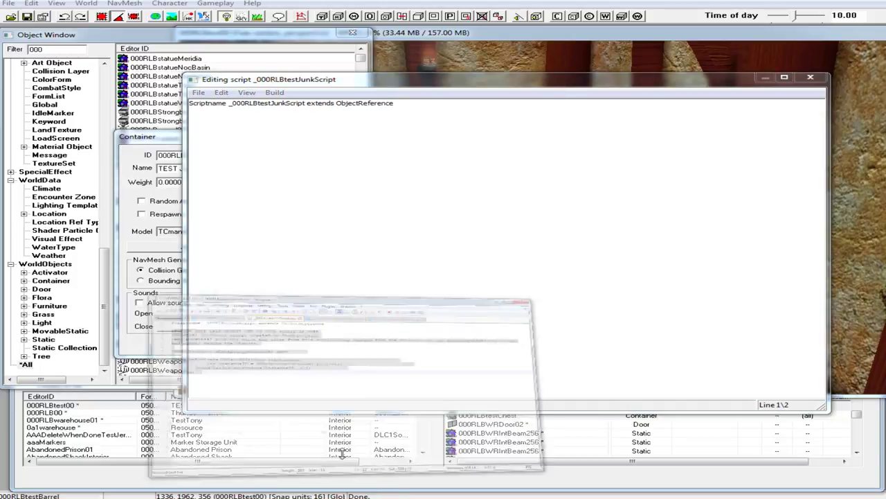
Step: Copy lines 3–15 of _000RLBjunkBarrelScript.psc and minimize Notepad++
key("alt+Tab")
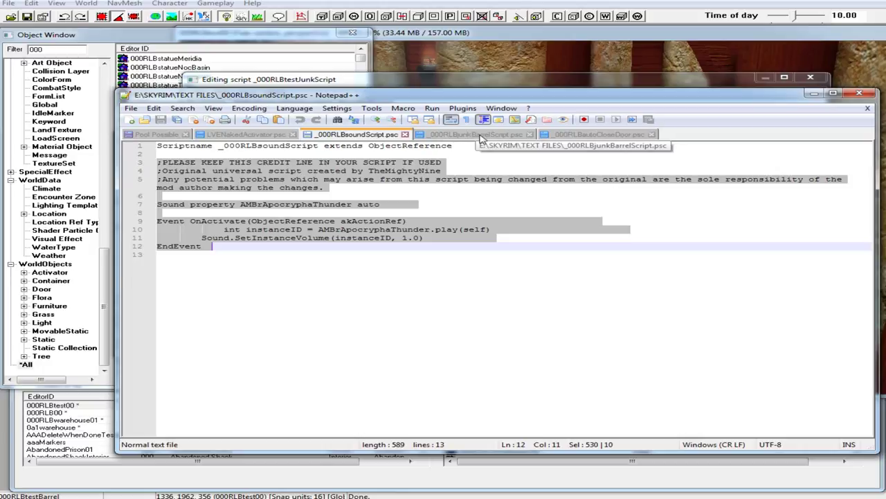
left_click(474, 136)
left_click(430, 214)
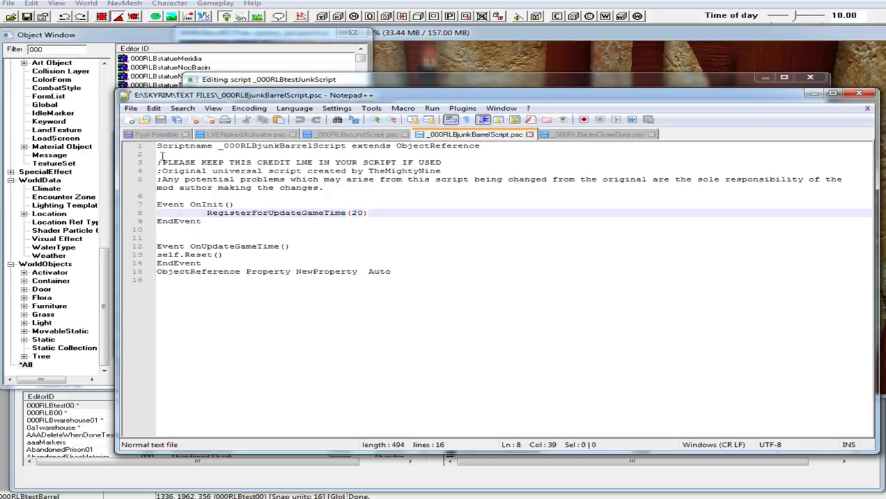
left_click_drag(159, 162, 402, 272)
right_click(277, 178)
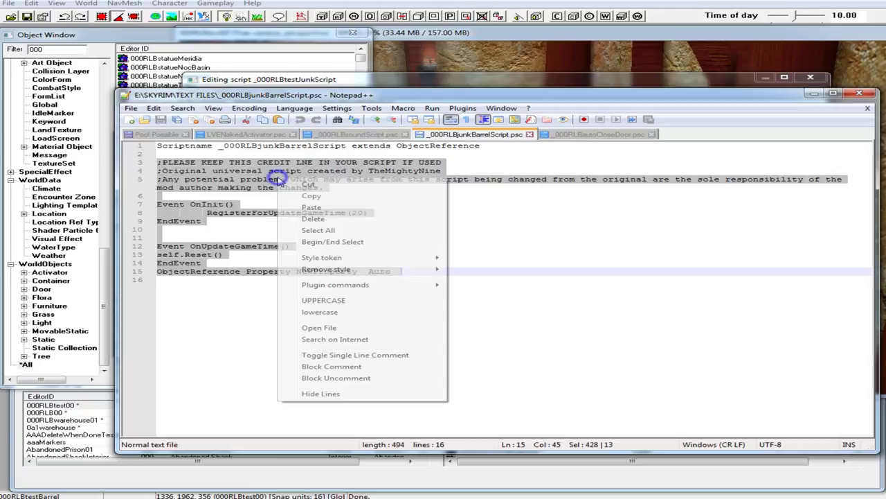
left_click(311, 196)
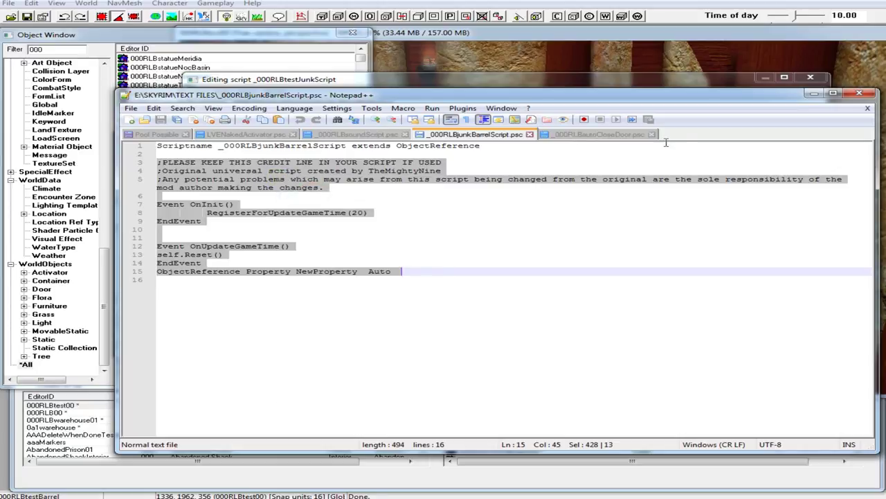
left_click(816, 94)
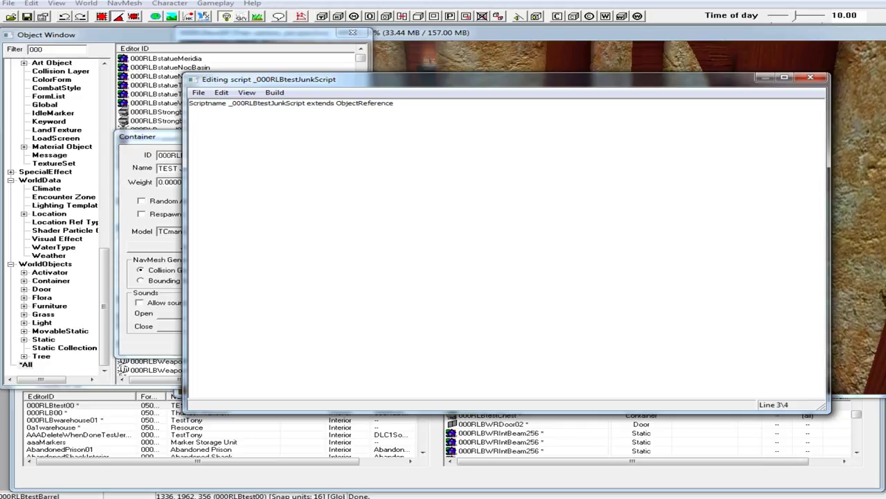
Step: Paste the copied barrel code into _000RLBtestJunkScript and compile it with 0 errors
left_click(221, 93)
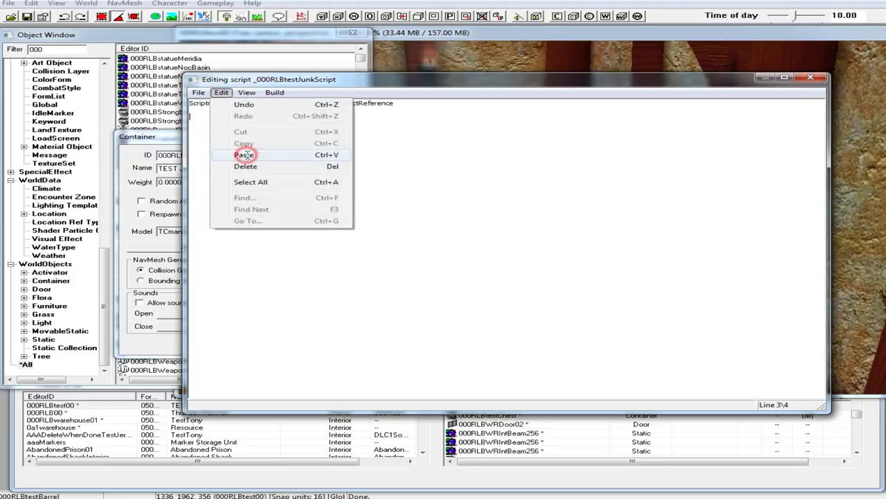
left_click(242, 155)
left_click(274, 92)
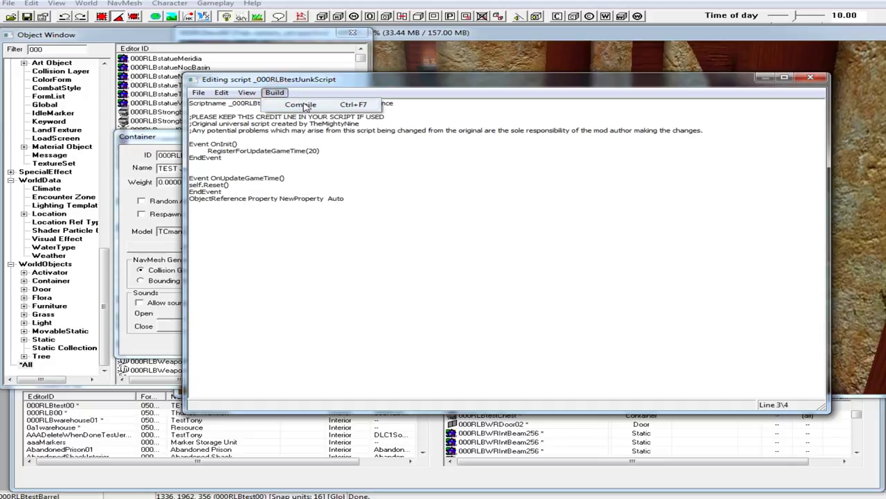
left_click(300, 104)
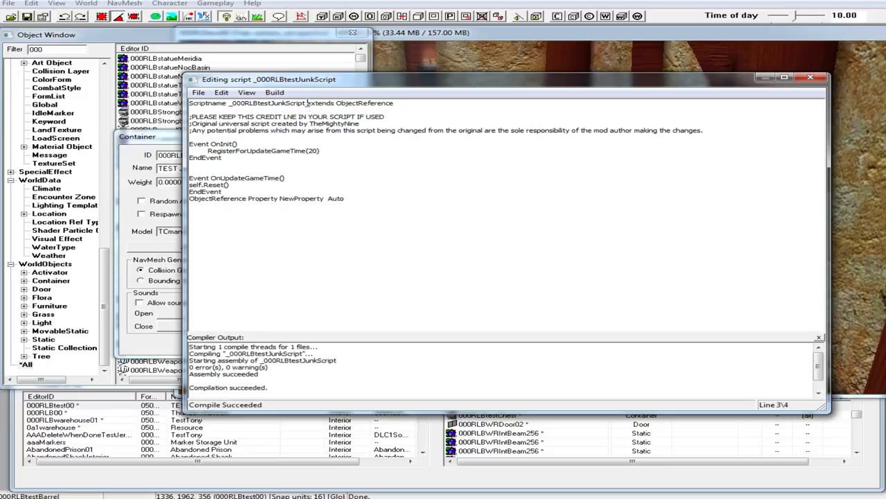
Step: Save the compiled script, close the script editor, and move the Container dialog up-left
left_click(201, 92)
left_click(211, 103)
left_click(811, 77)
left_click_drag(622, 141, 494, 85)
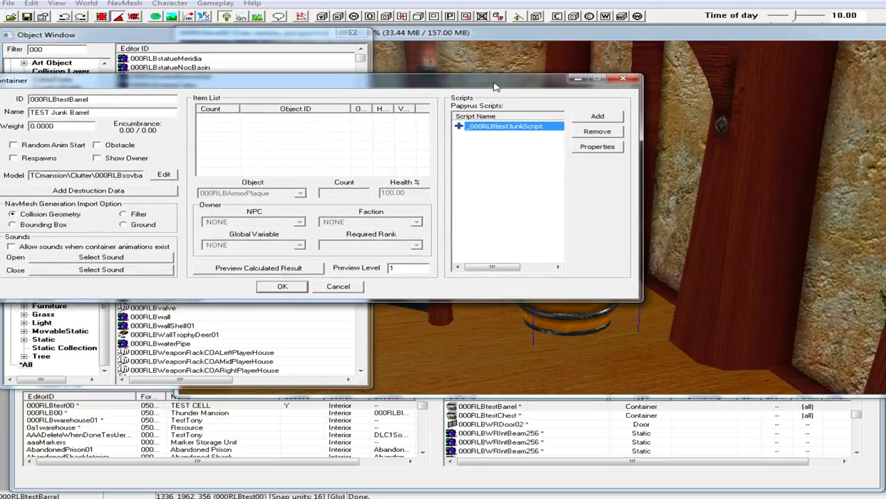
Step: Set the junk script's NewProperty to the 000RLBtestBarrel reference picked in the render window and confirm
left_click(589, 150)
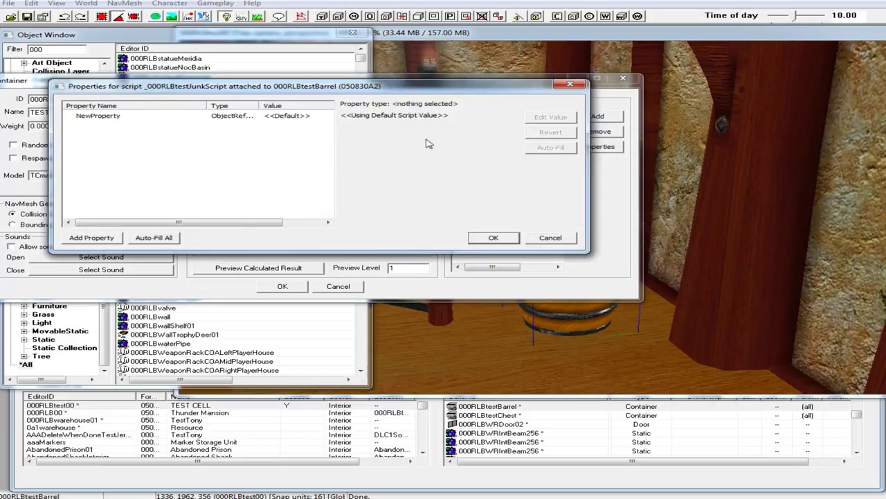
left_click(111, 118)
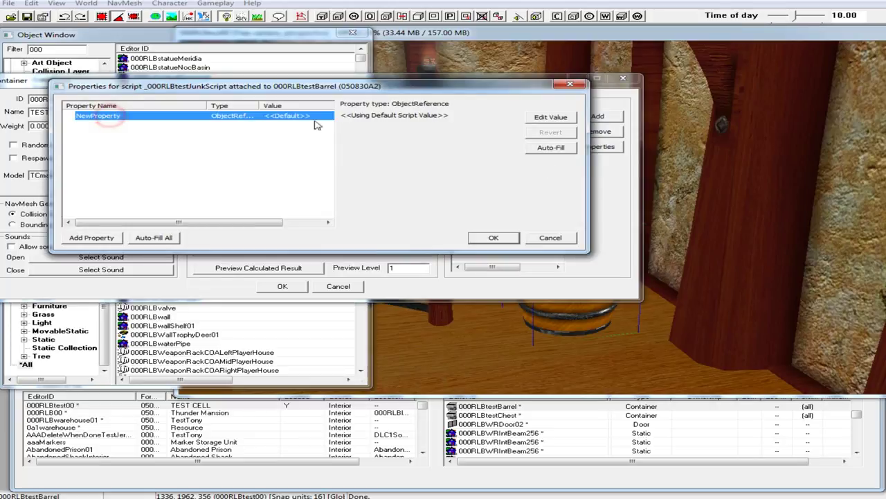
left_click(551, 117)
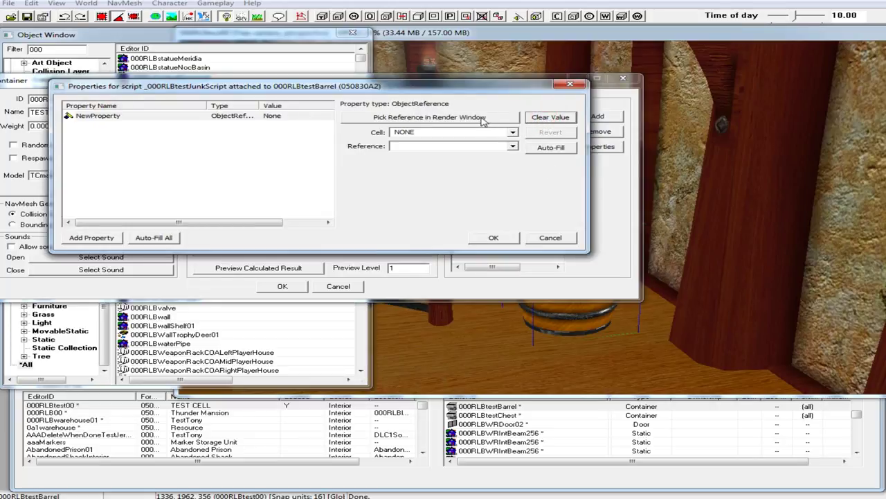
left_click(483, 117)
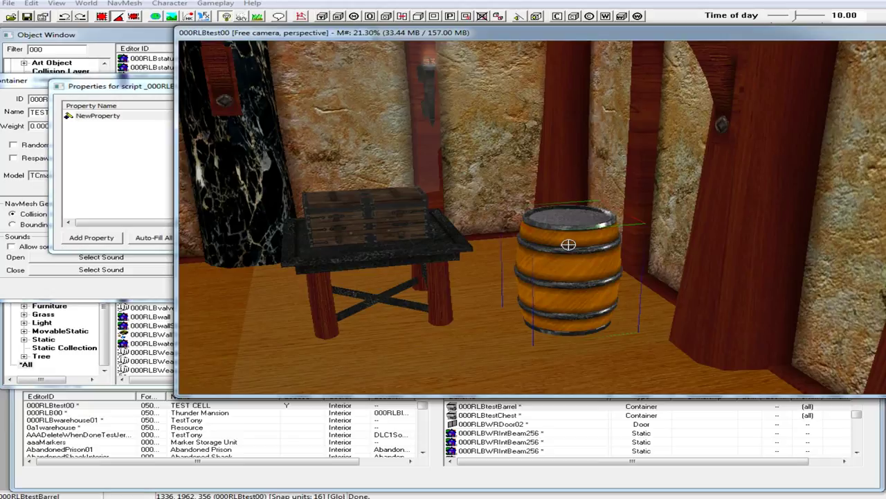
left_click(122, 89)
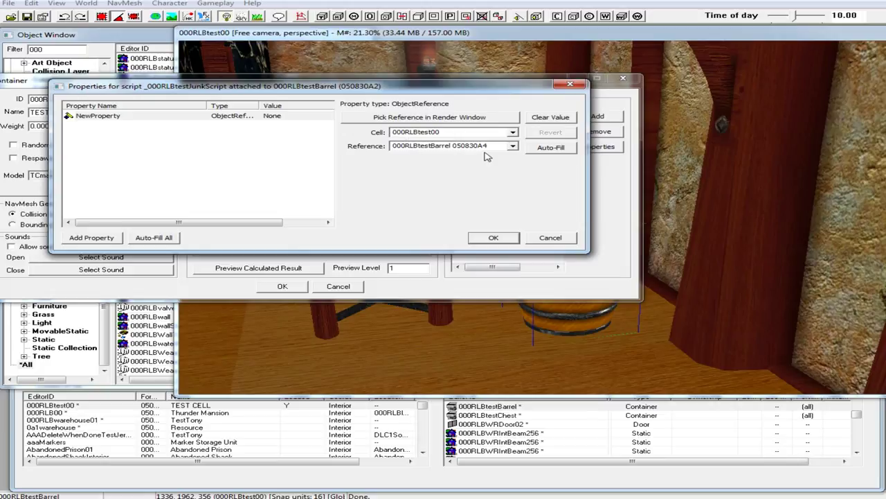
left_click(498, 241)
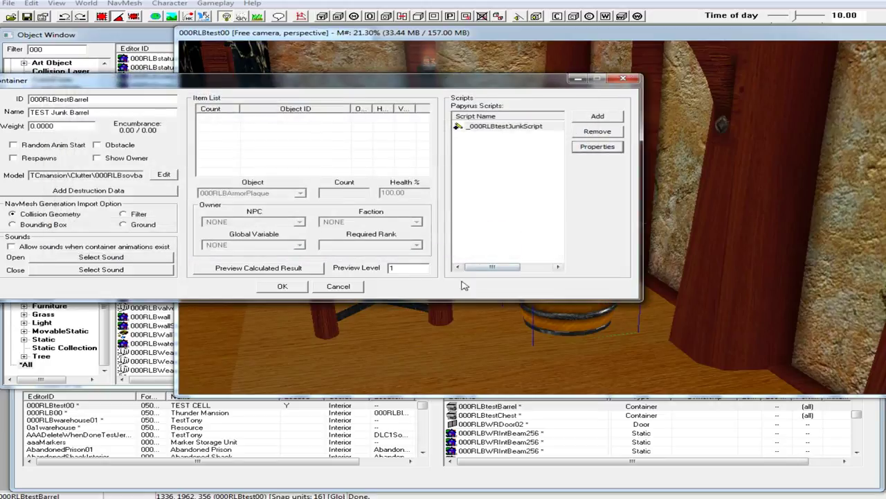
Step: Apply the barrel's container settings and open 000RLBtestChest from the Object Window
left_click(283, 286)
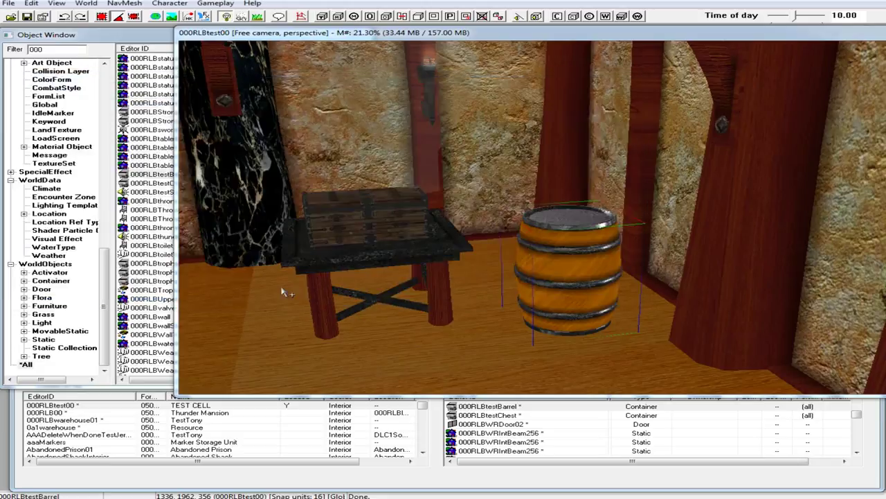
left_click(161, 273)
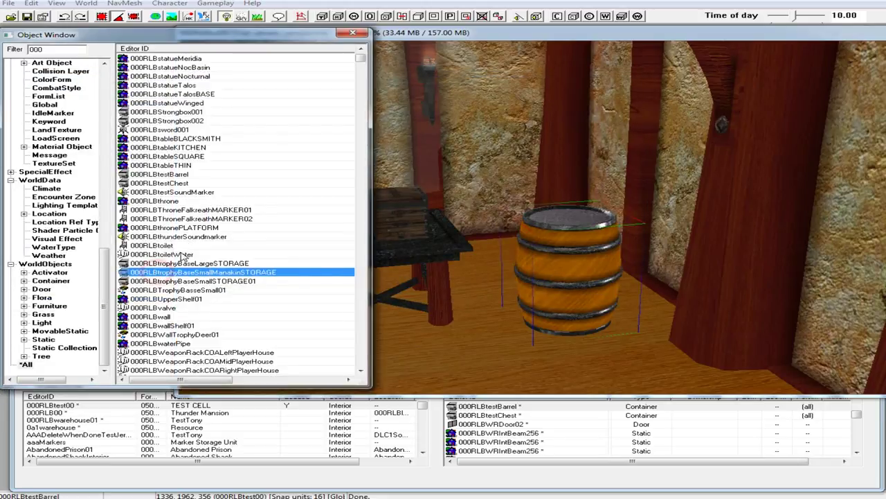
left_click(173, 183)
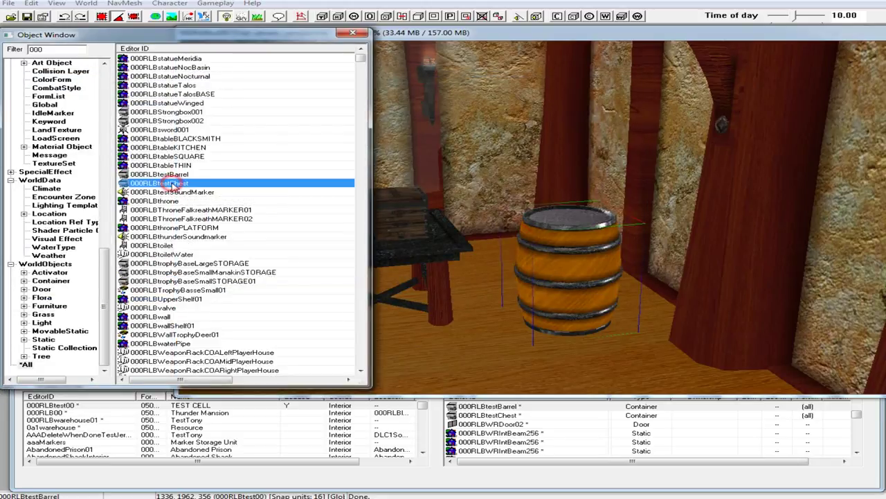
double_click(323, 190)
Step: Add a new item entry of Gold001 with count 100 to the chest's item list
left_click(422, 190)
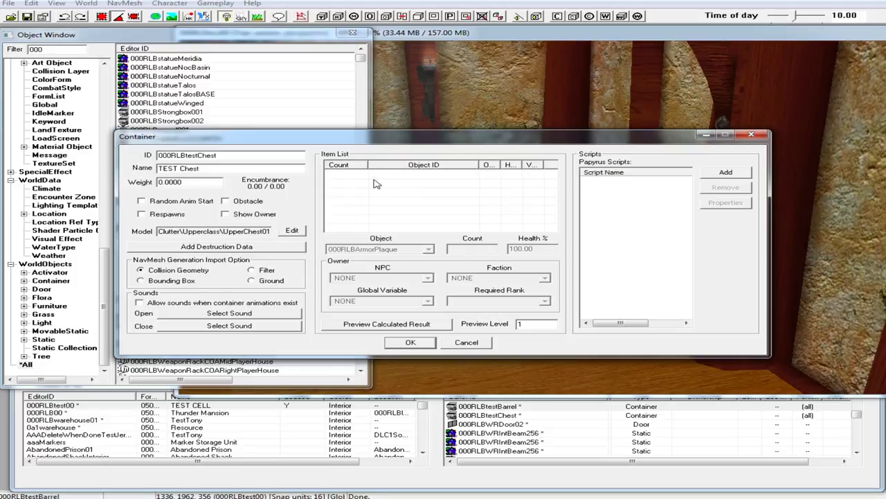
left_click(374, 181)
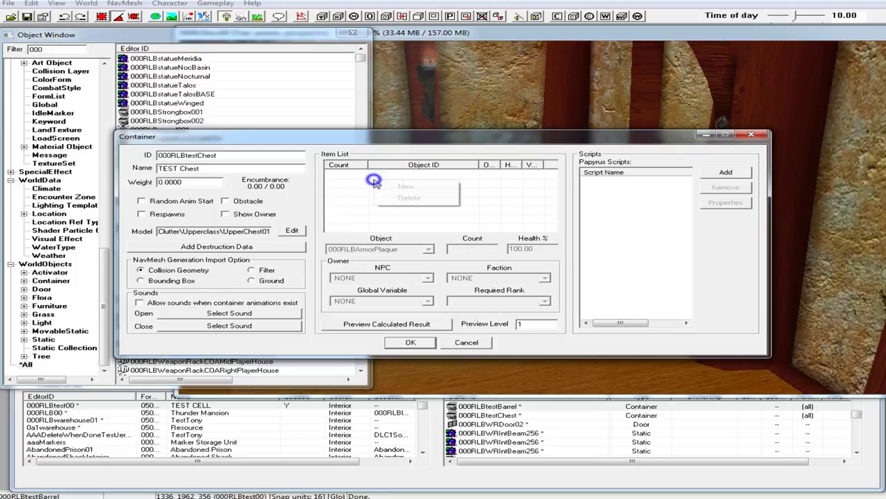
right_click(379, 183)
left_click(400, 188)
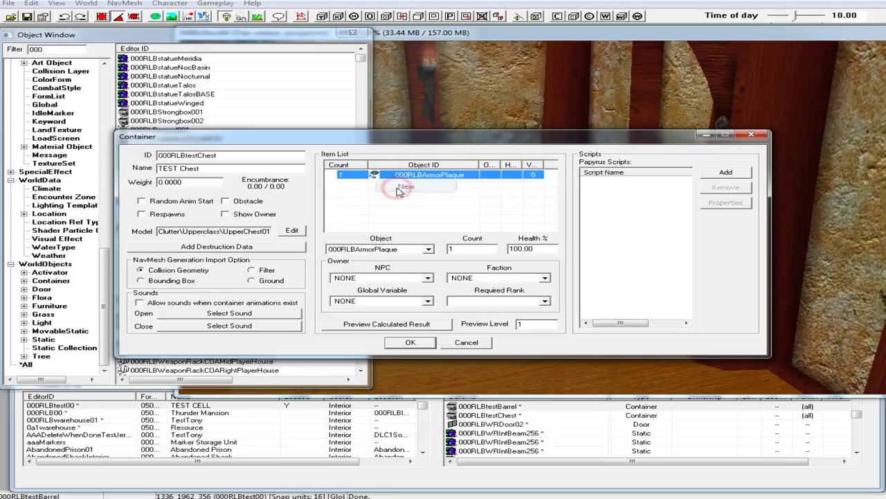
left_click(379, 253)
left_click(388, 250)
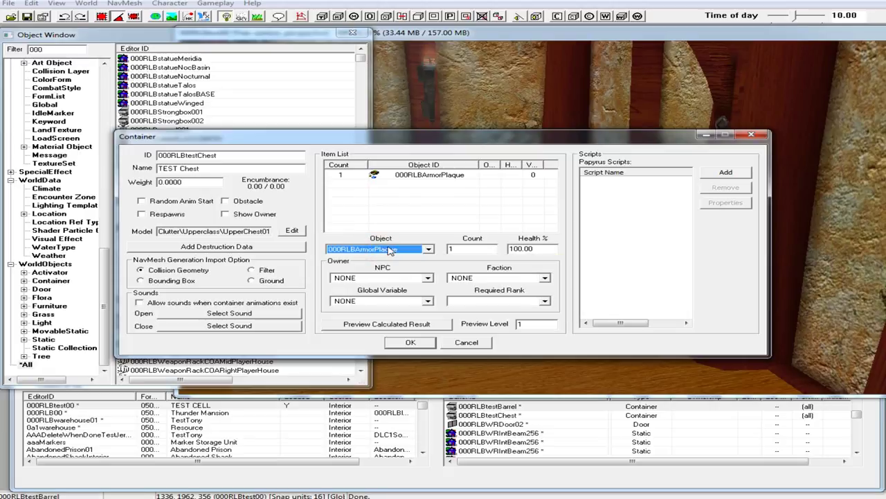
type("gold")
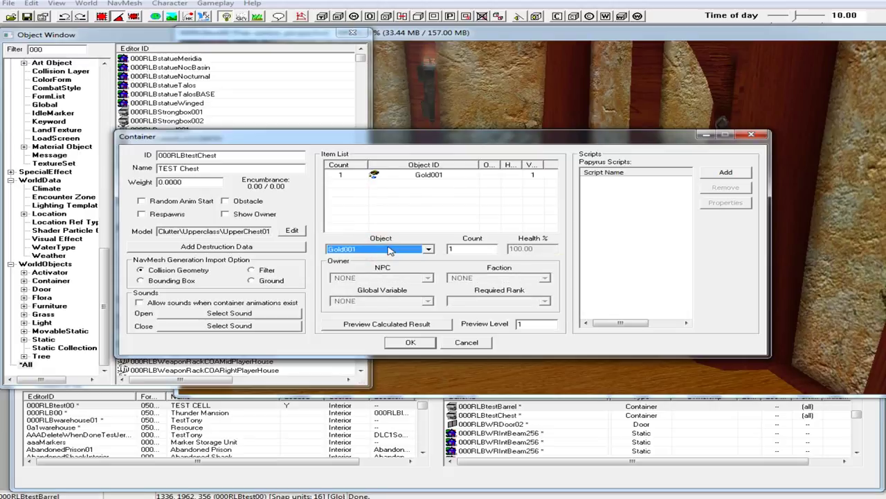
left_click(463, 250)
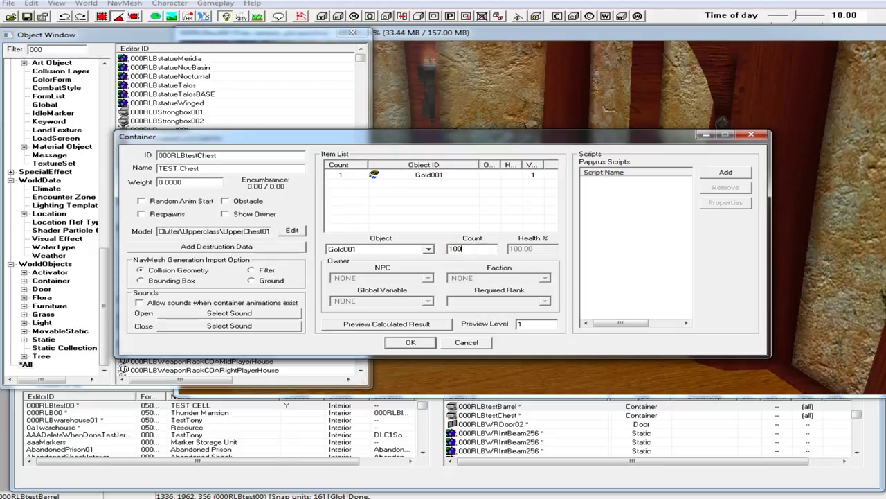
left_click(489, 228)
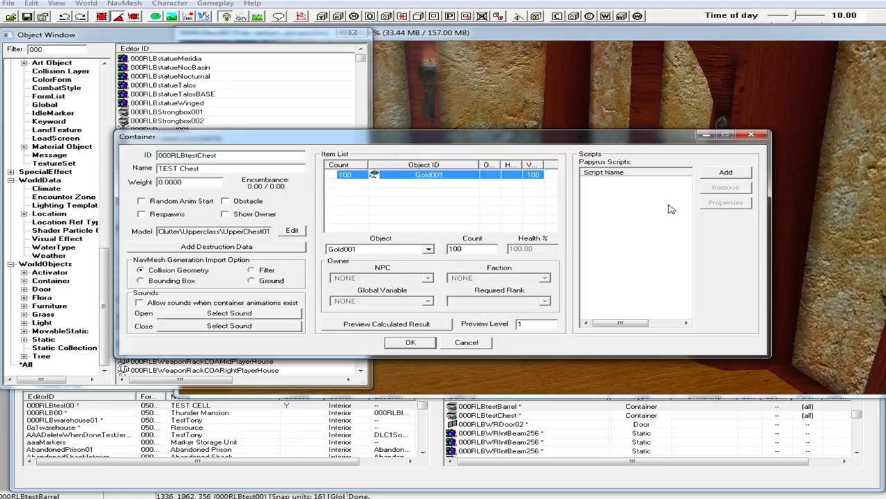
left_click(730, 173)
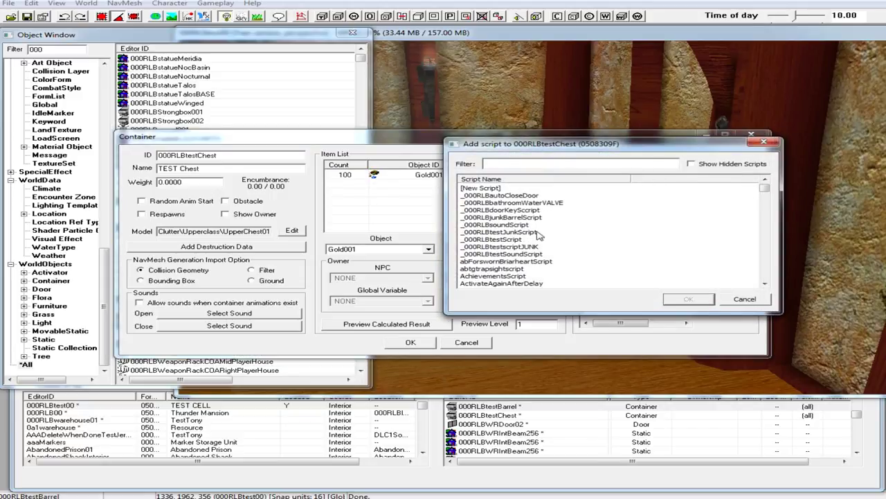
Step: Attach _000RLBtestJunkScript to the TEST Chest
left_click(533, 233)
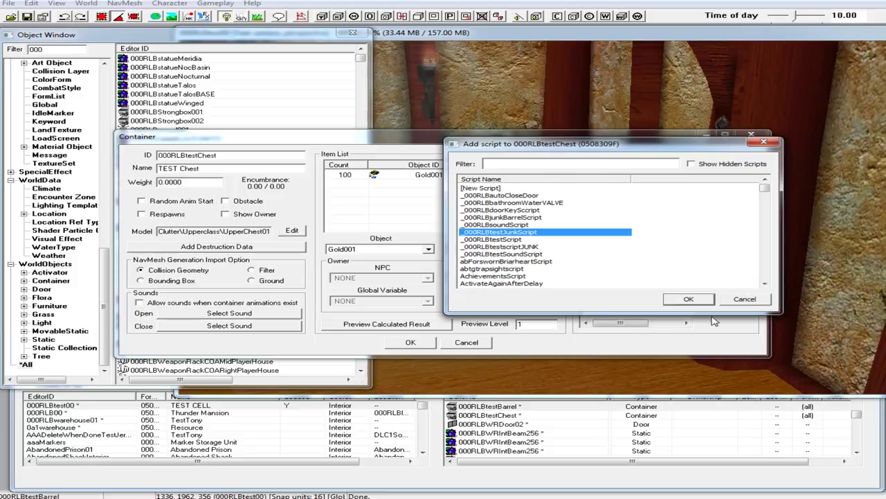
left_click(688, 300)
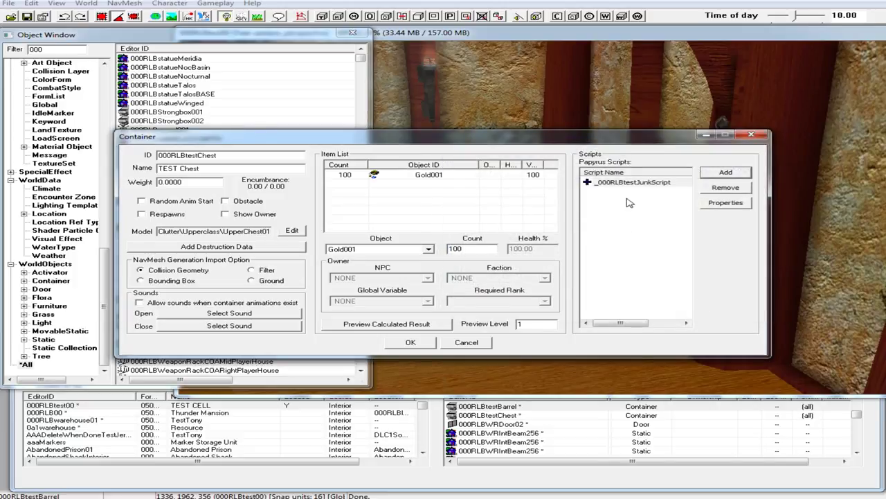
left_click(725, 205)
Step: Point NewProperty at the 000RLBtestChest reference picked in the render window and apply the chest settings
left_click(230, 116)
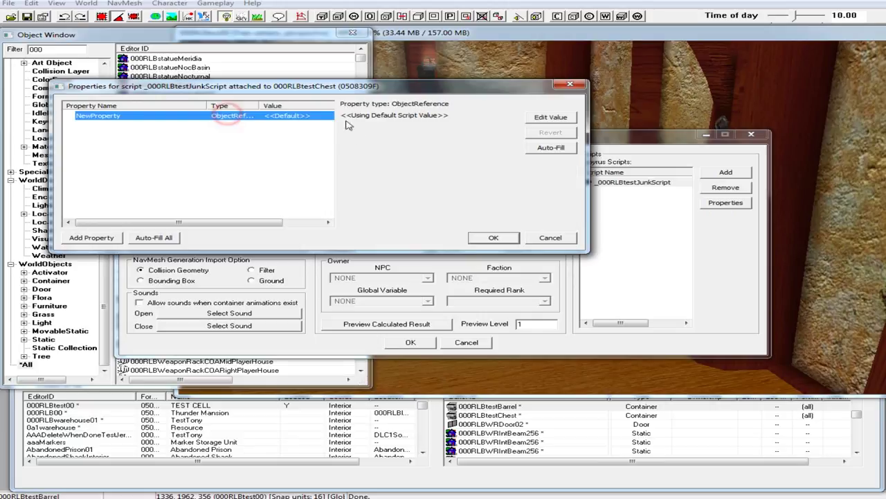
left_click(550, 117)
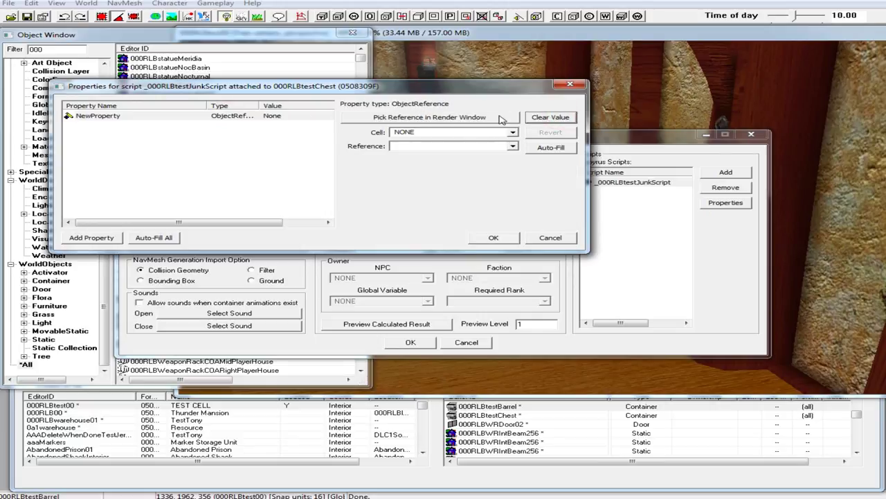
left_click(460, 118)
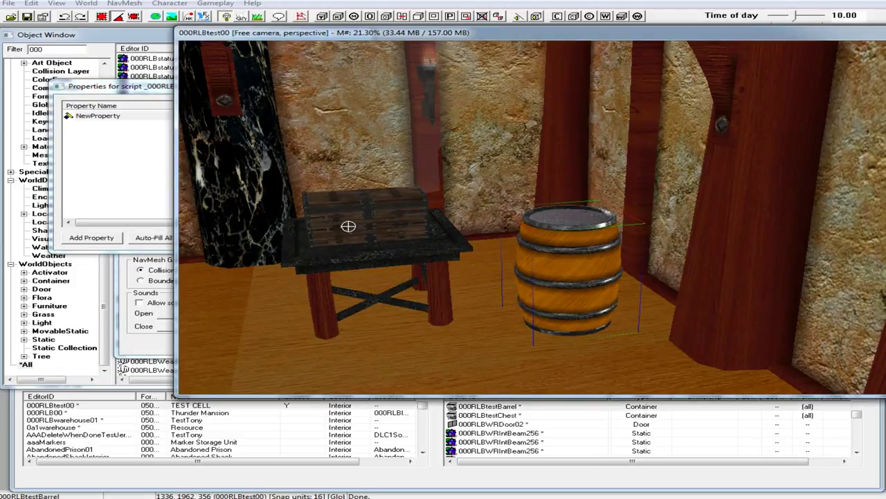
left_click(348, 226)
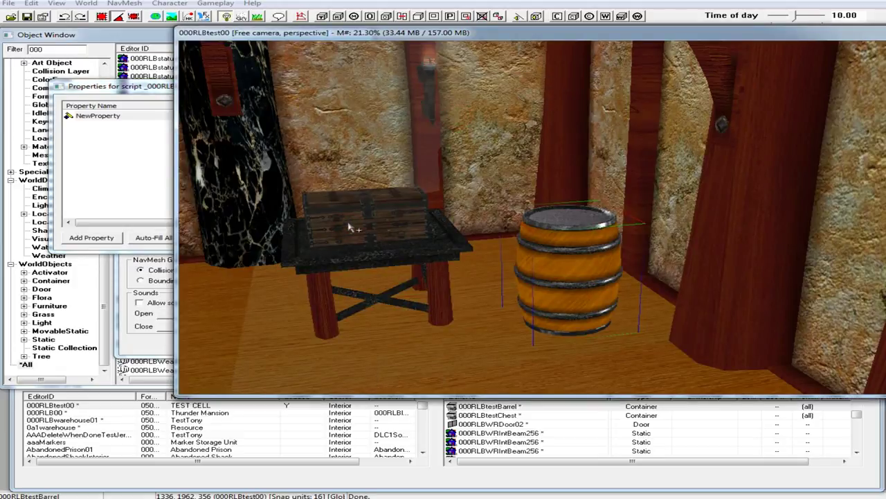
left_click(129, 89)
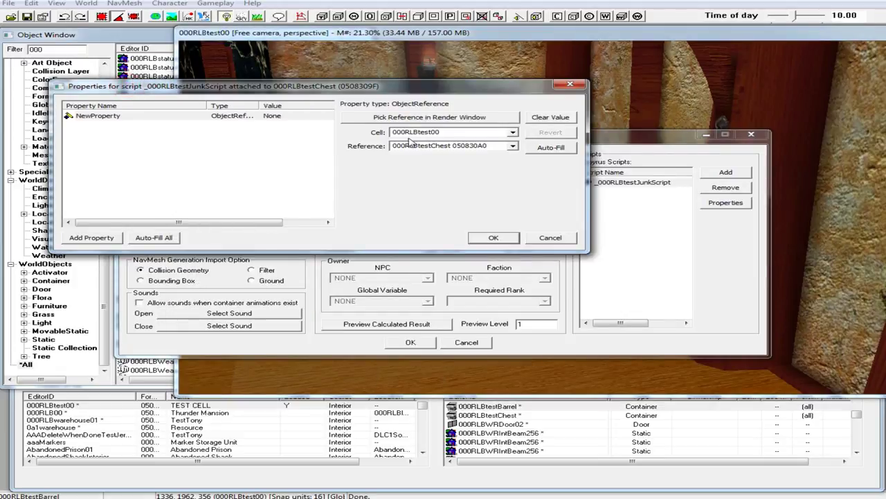
left_click(493, 239)
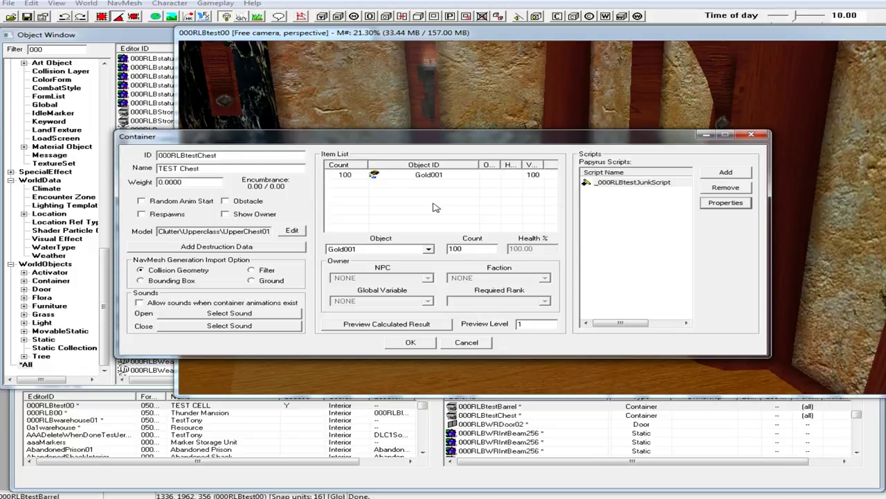
left_click(424, 348)
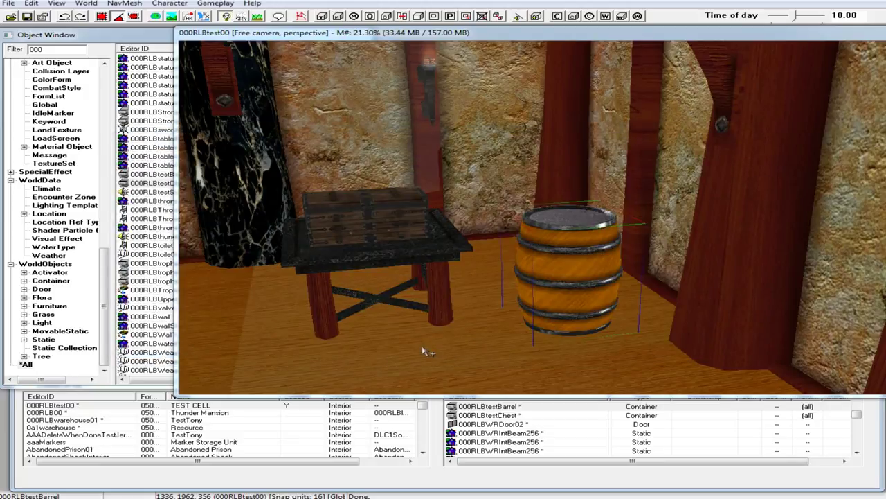
Step: Save the plugin holding the chest's 100 gold and both junk-script setups
middle_click_drag(427, 352, 449, 349)
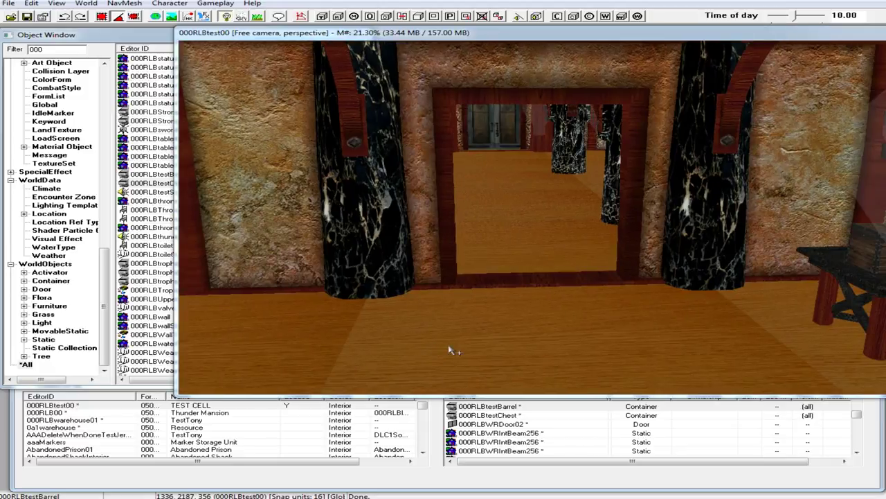
left_click(27, 17)
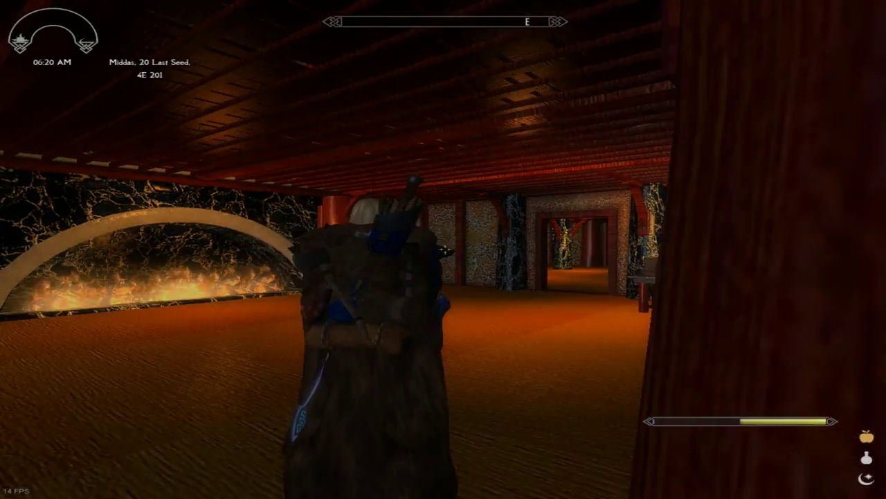
Step: Walk to the TEST Chest and search it to confirm it holds 100 Septims
key("w")
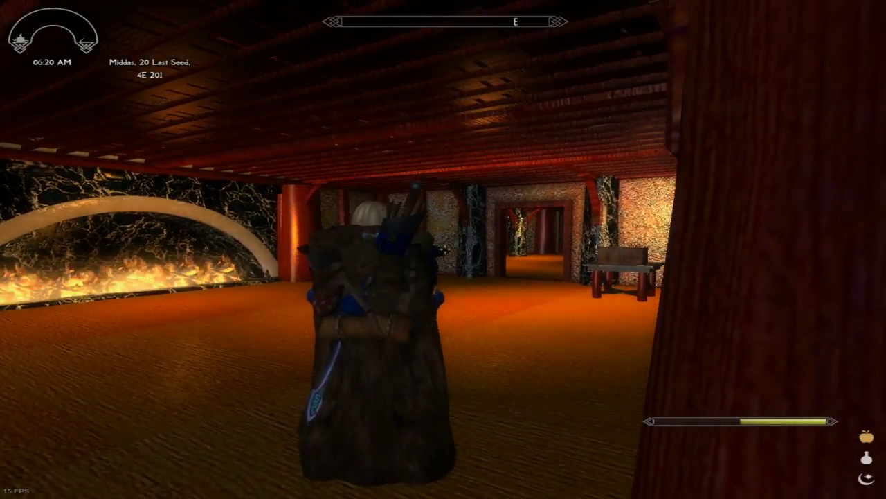
key("w")
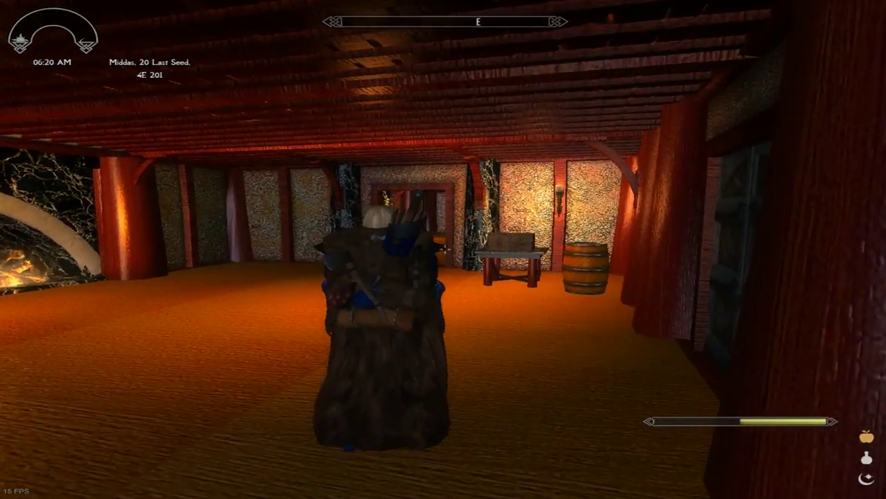
key("w")
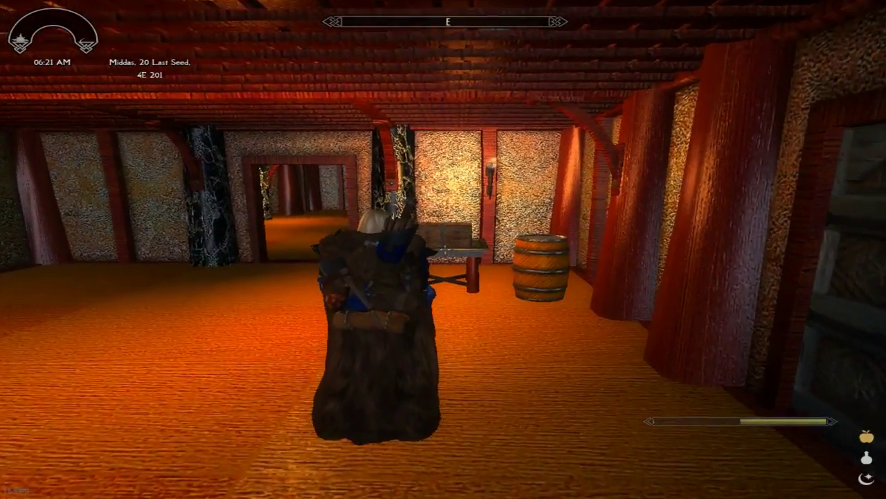
key("w")
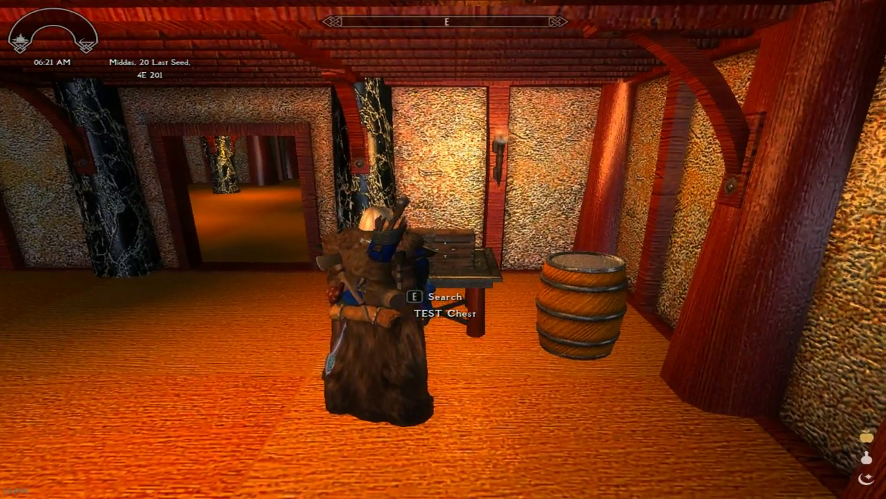
key("e")
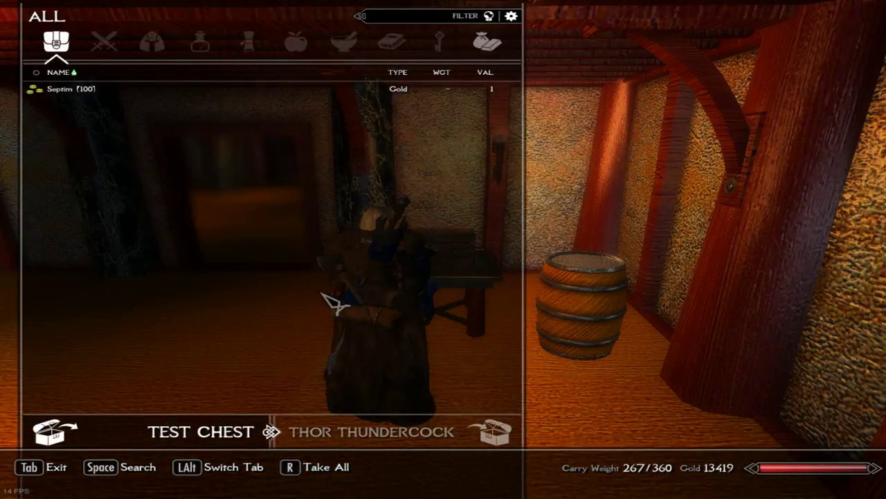
key("Tab")
Step: Open the TEST Junk Barrel and store all 4 Firewood from the MISC tab
key("w")
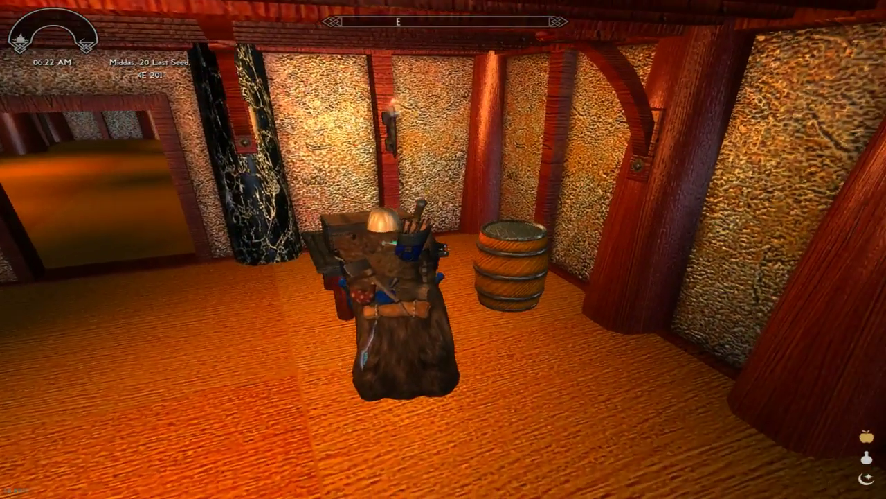
key("d")
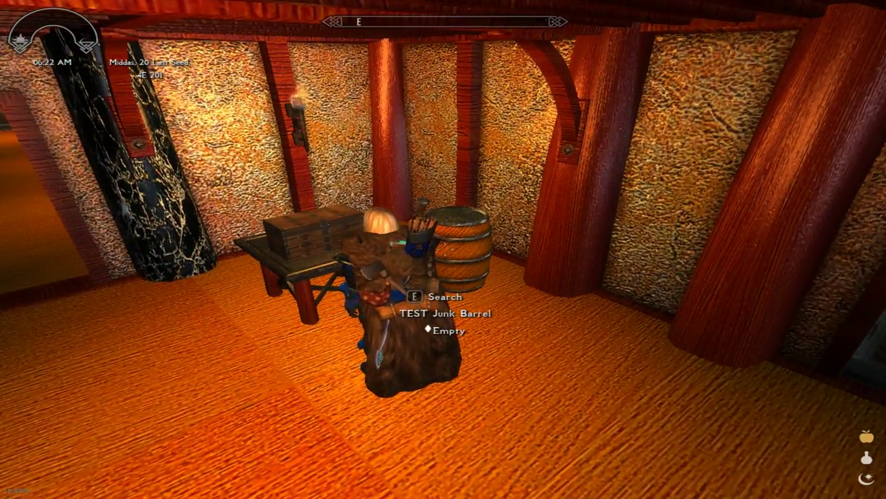
key("e")
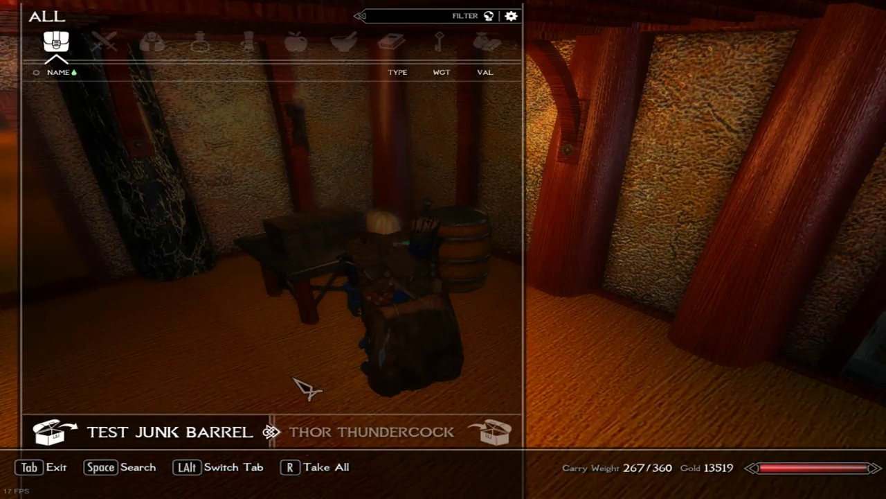
left_click(397, 426)
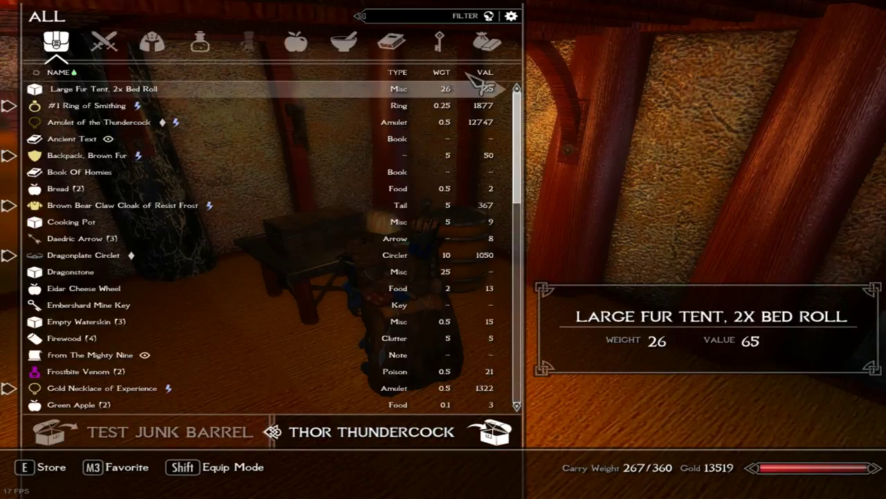
left_click(488, 46)
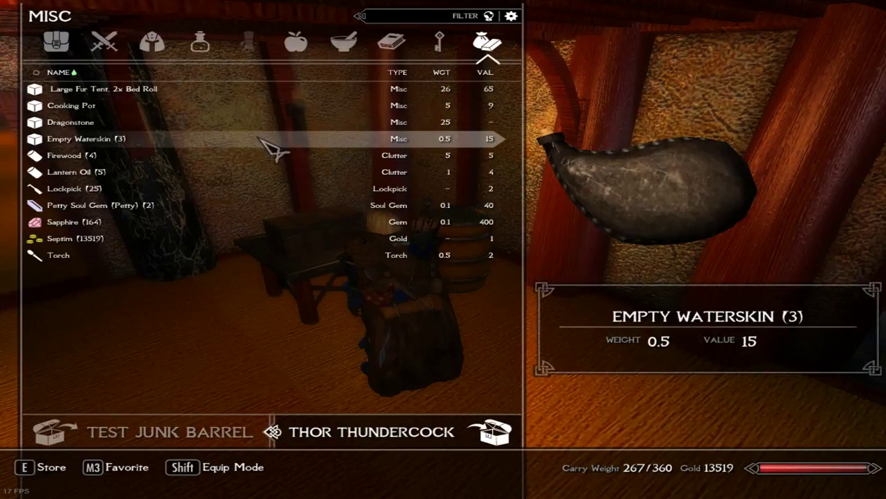
left_click(202, 158)
left_click(202, 158)
left_click(202, 158)
left_click(202, 158)
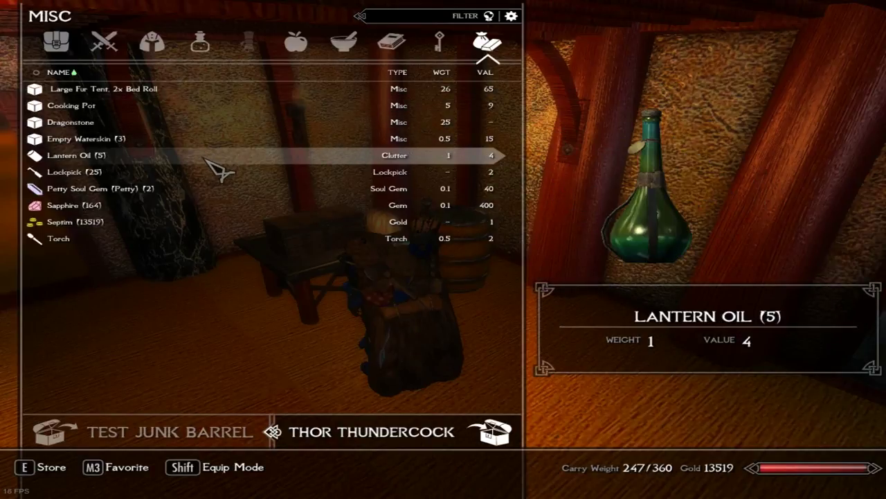
Step: Close the barrel and bring up the Wait dialog
key("Tab")
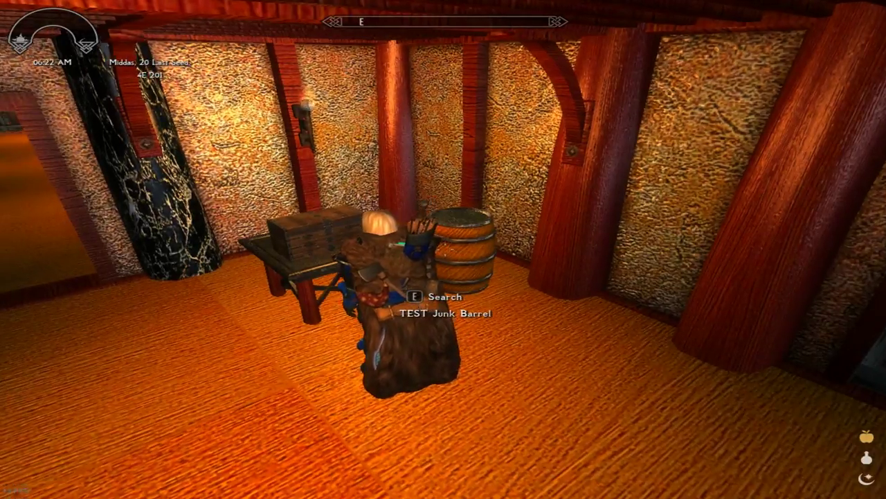
key("a")
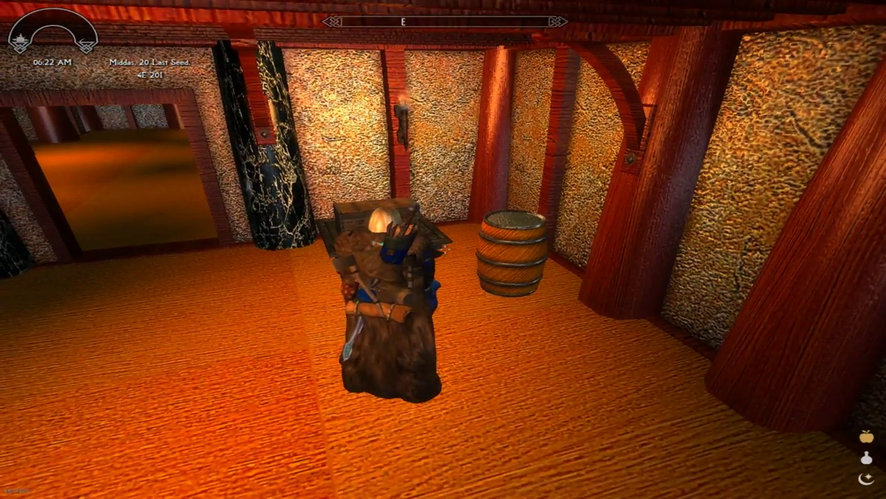
key("t")
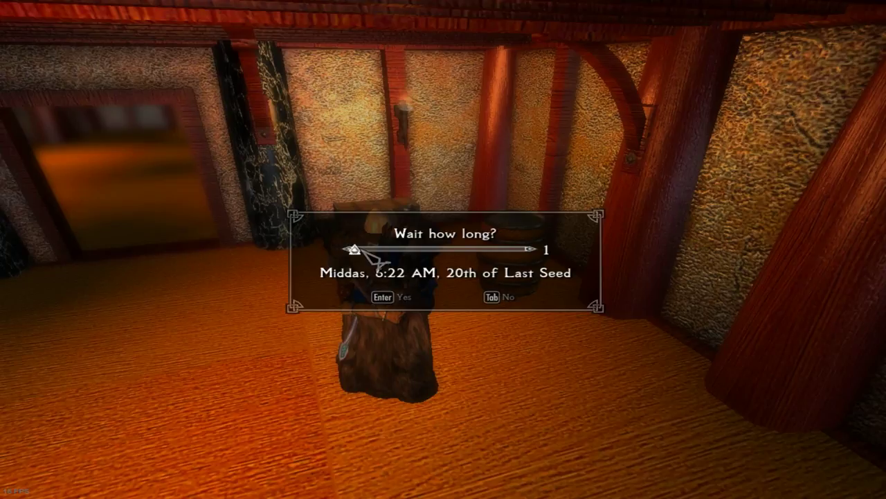
Step: Set the Wait slider to 24 hours and confirm to pass a full day
left_click(414, 250)
left_click_drag(416, 252, 547, 251)
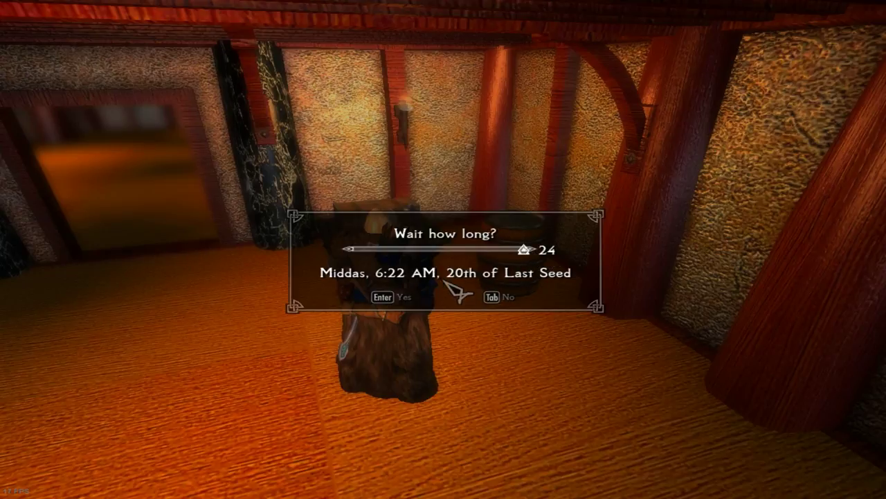
left_click(409, 296)
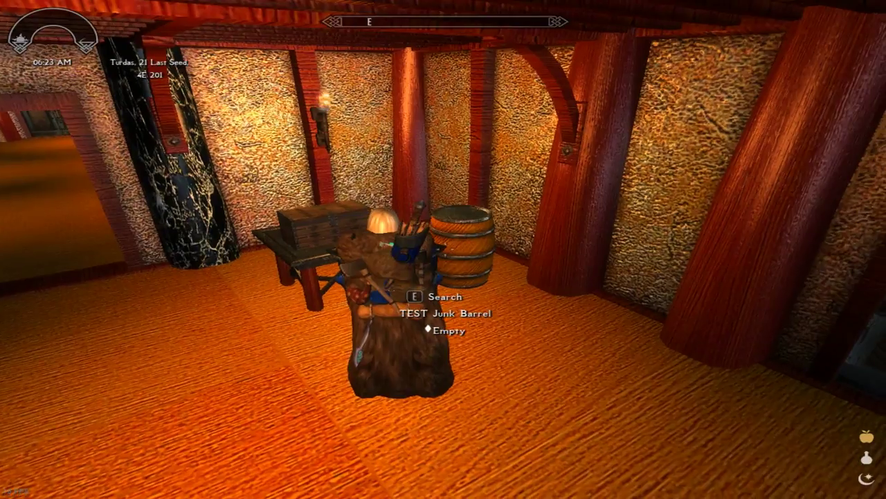
Step: Open the junk barrel to see it empty, then search the TEST Chest to find 100 Septims
key("e")
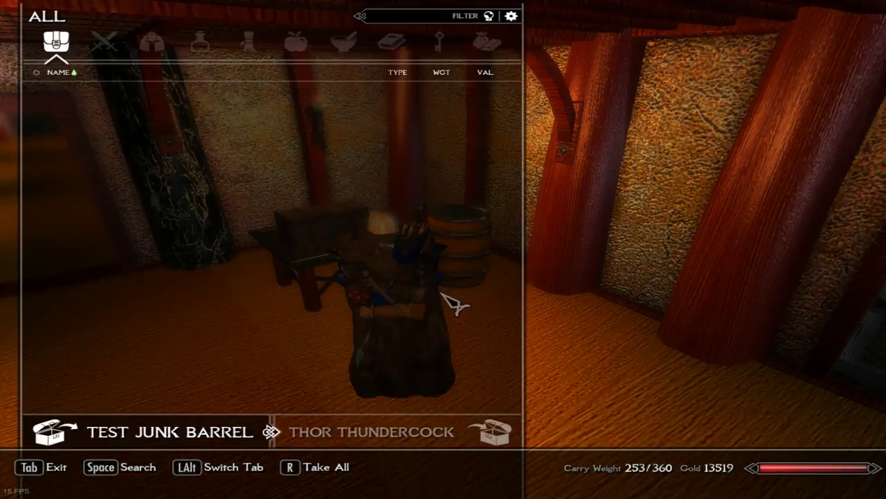
key("Tab")
key("w")
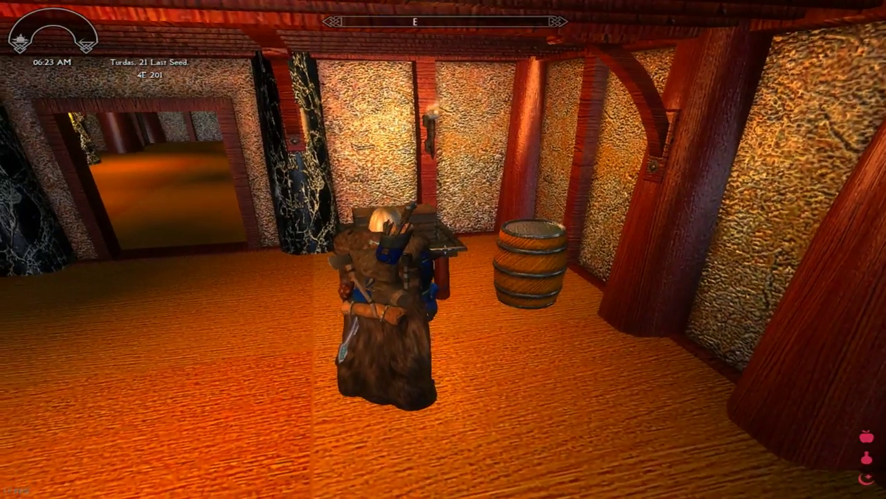
key("w")
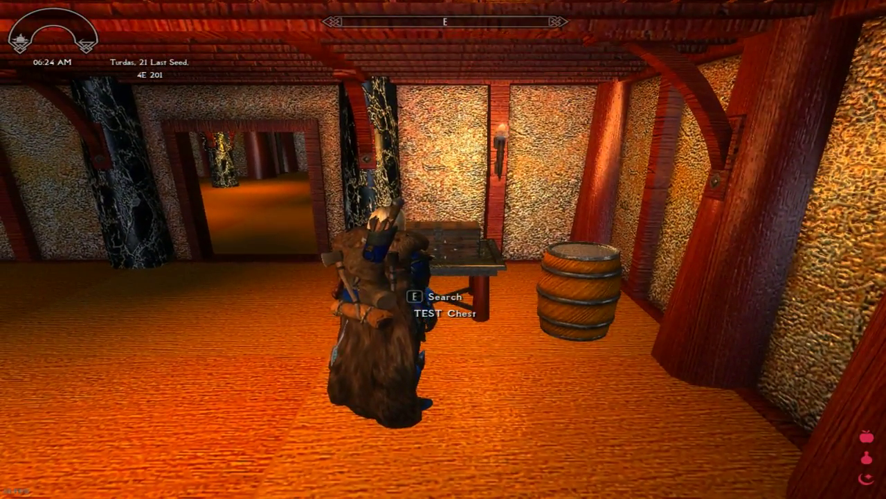
key("e")
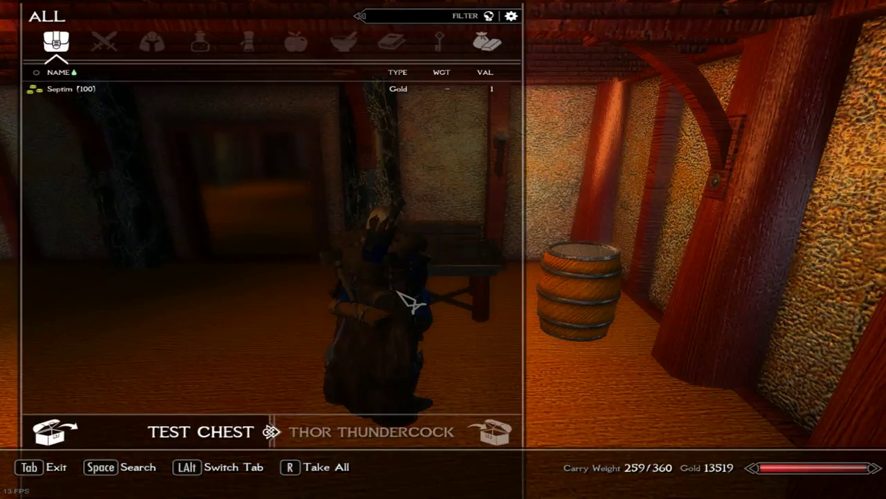
key("Tab")
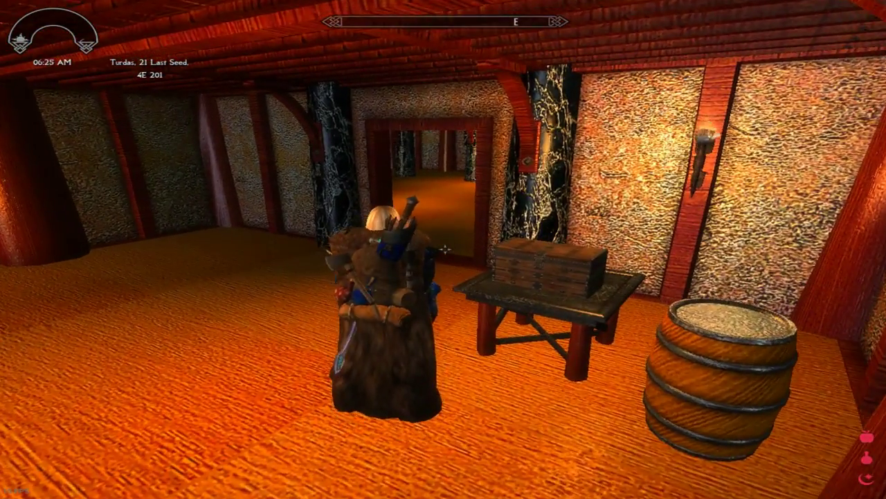
Step: Walk through the doorway and across the large hall to the far double door
key("w")
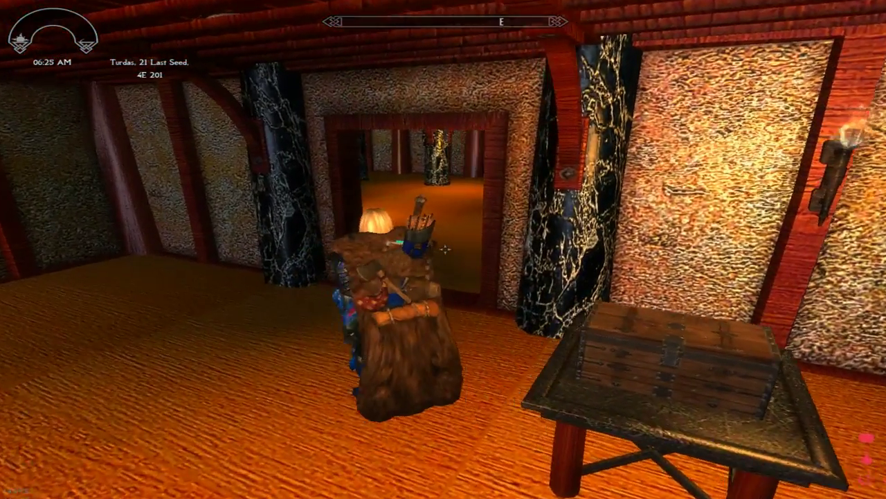
key("w")
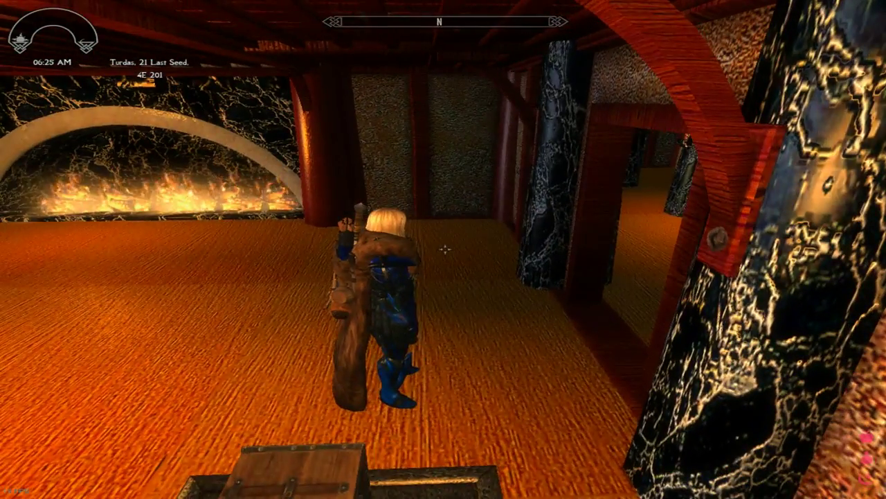
key("w")
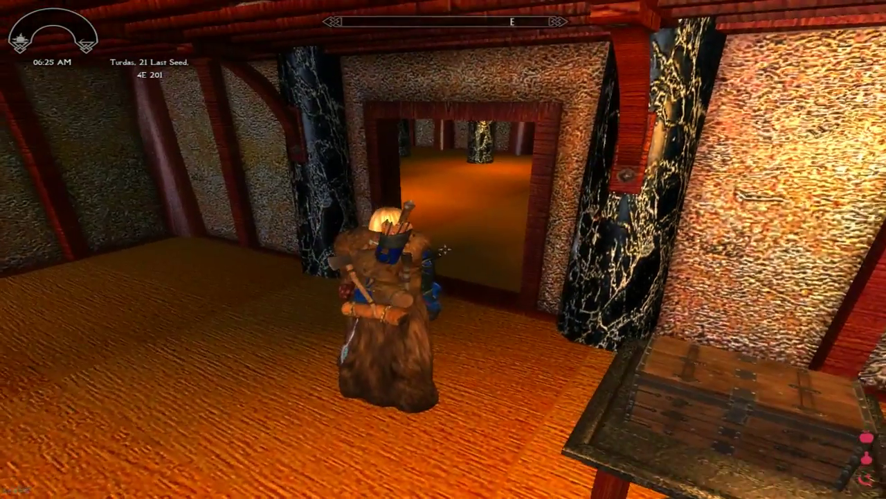
key("w")
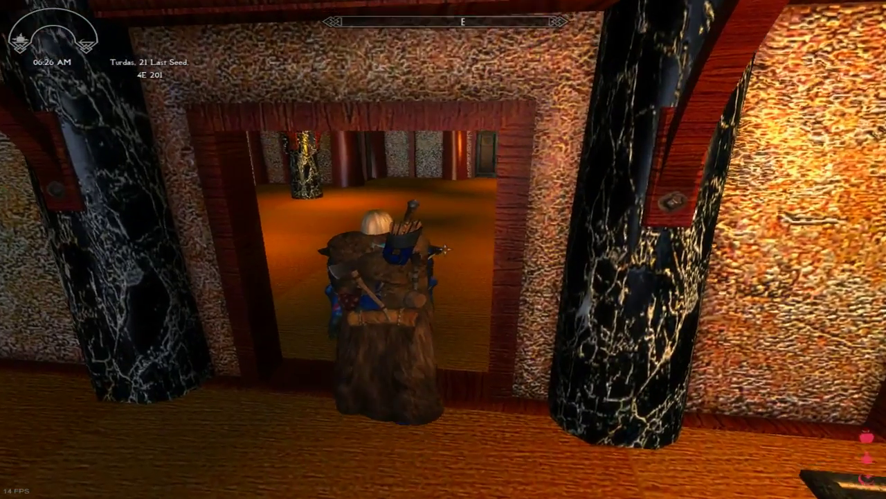
key("w")
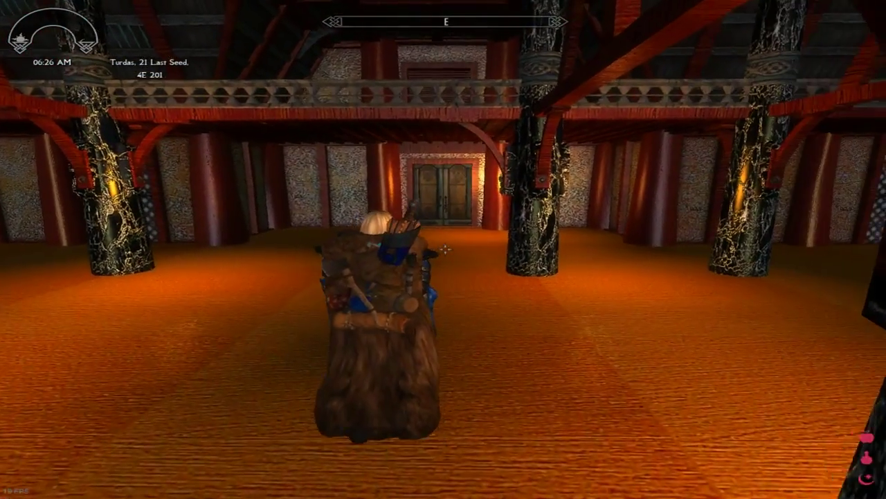
key("w")
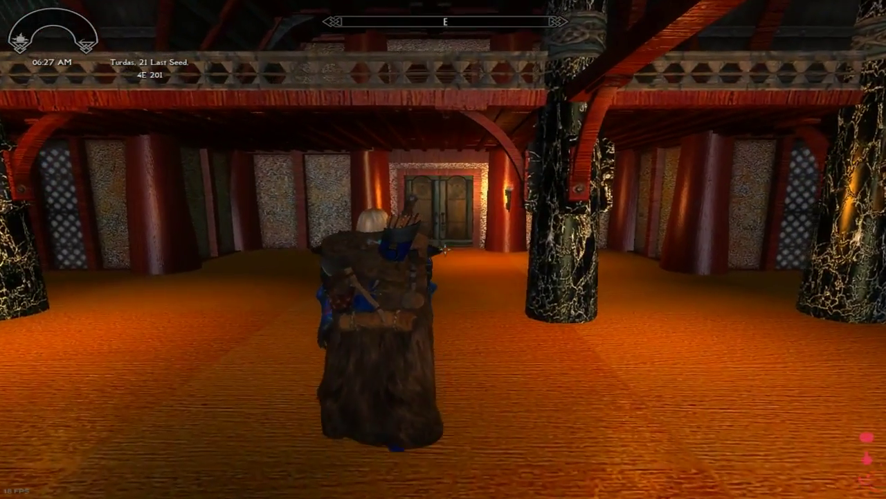
key("w")
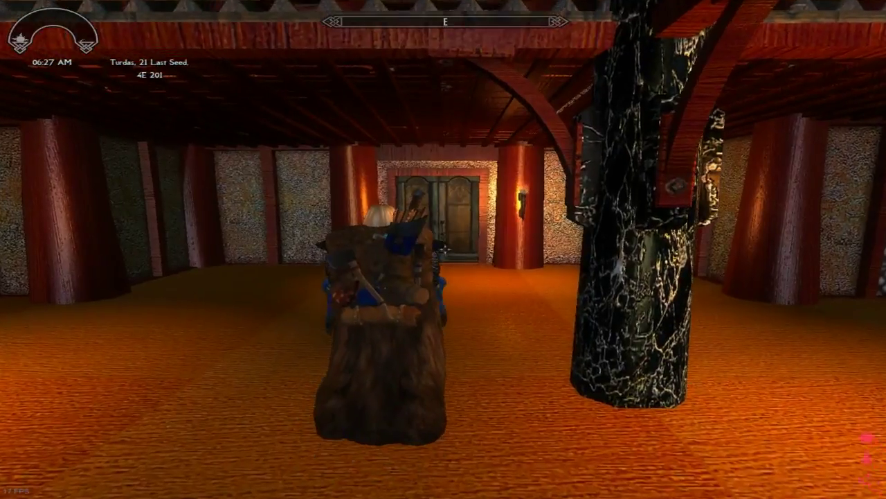
key("w")
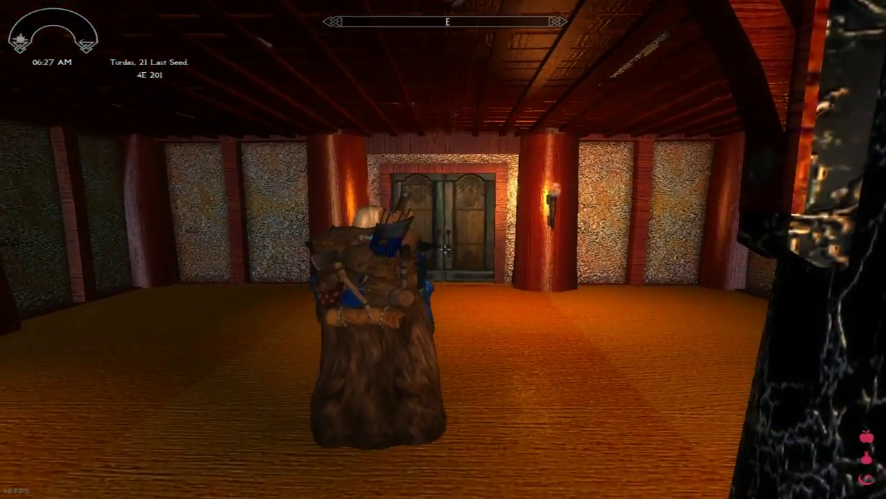
key("w")
key("w")
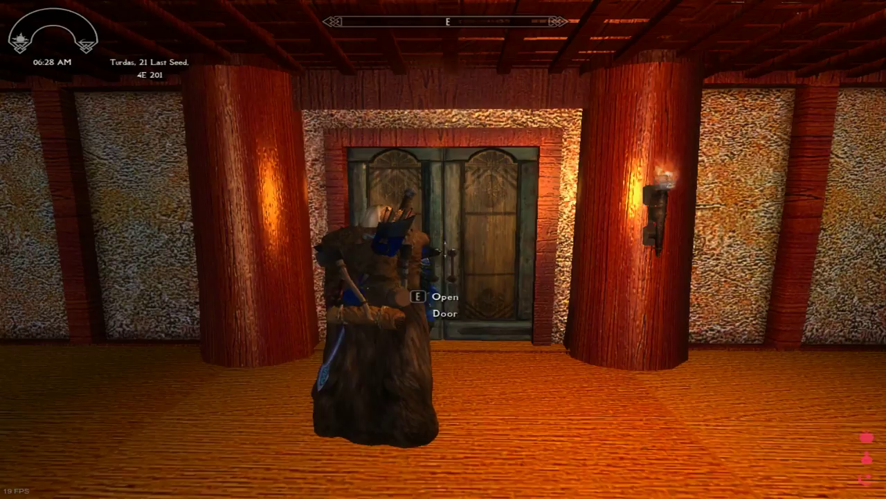
Step: Open the double door to test its script, close it again, and back away
key("e")
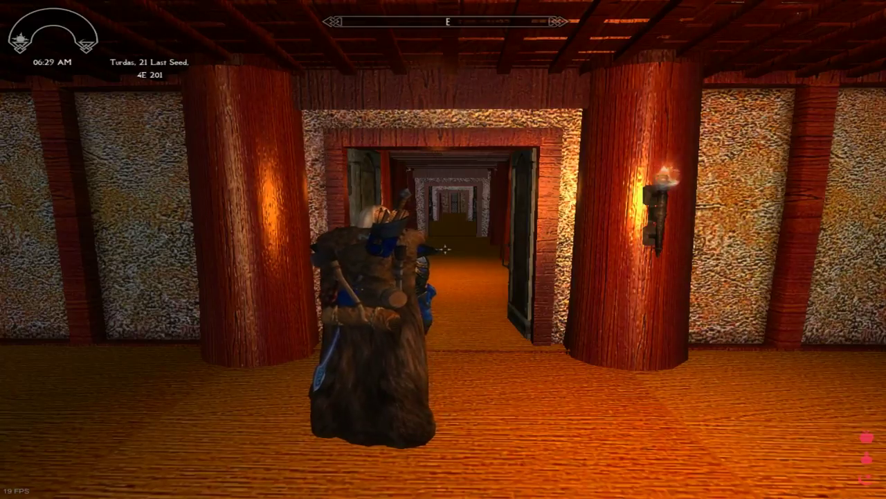
mouse_move(443, 249)
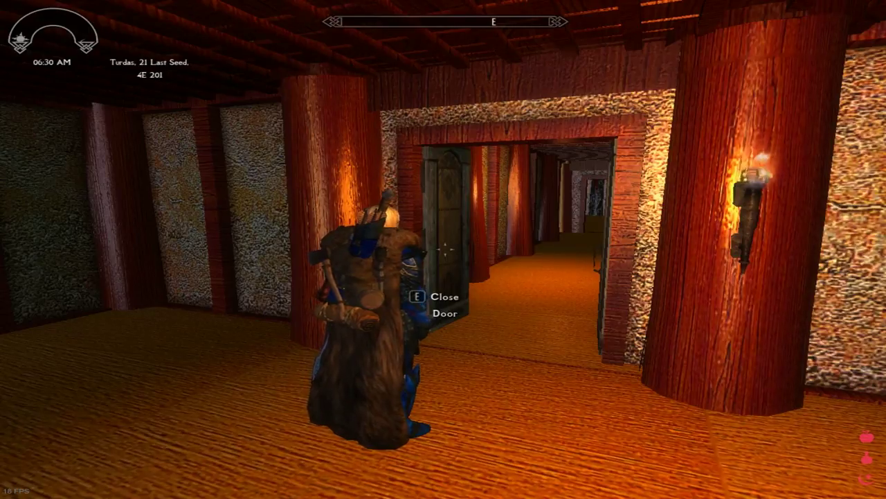
key("e")
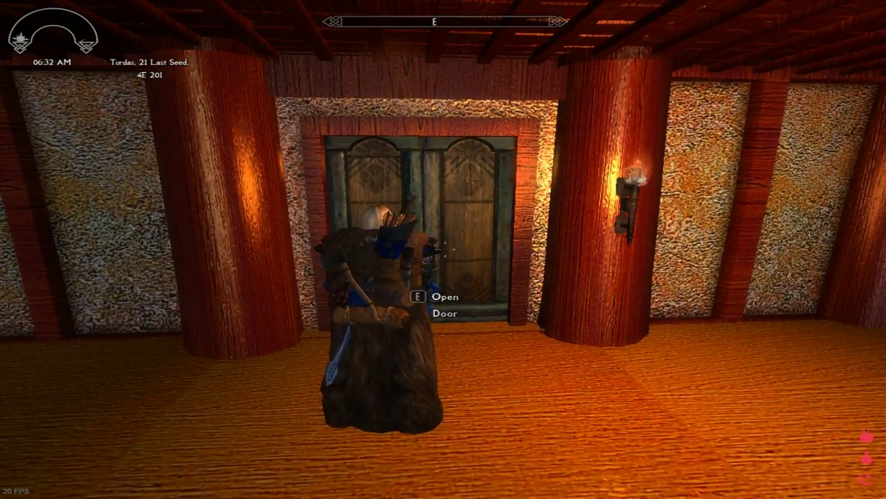
key("s")
key("s")
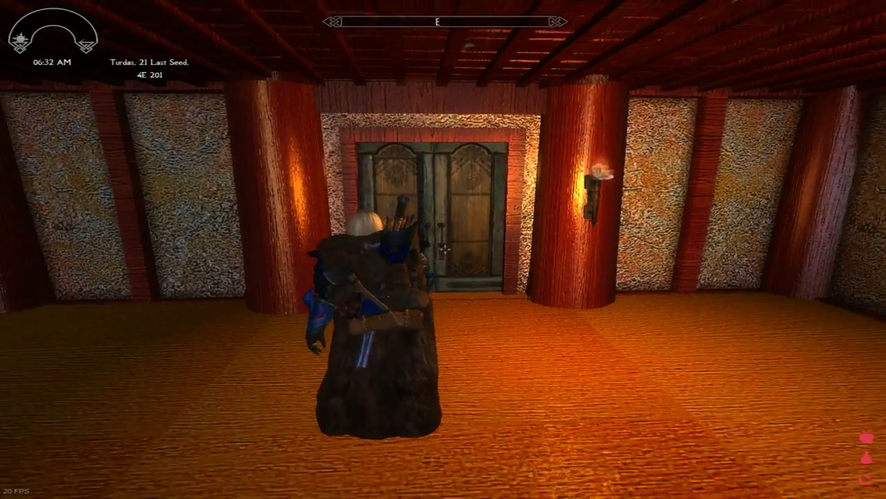
key("a")
key("s")
key("s")
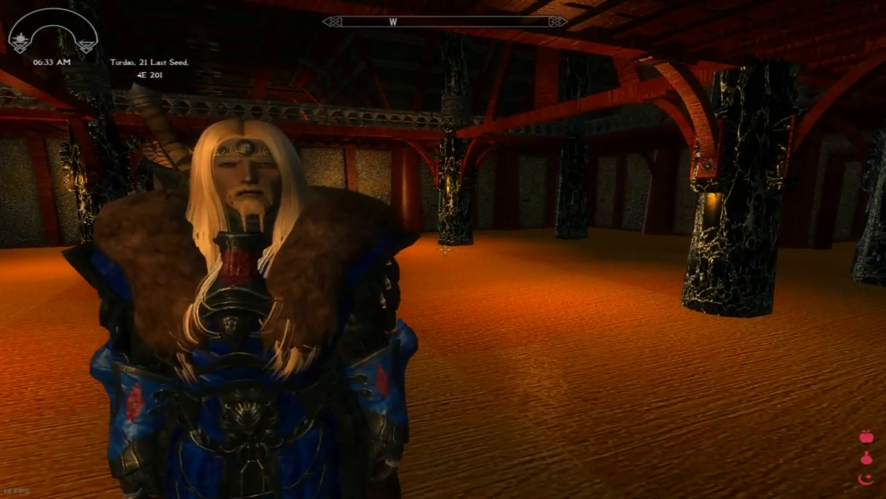
key("s")
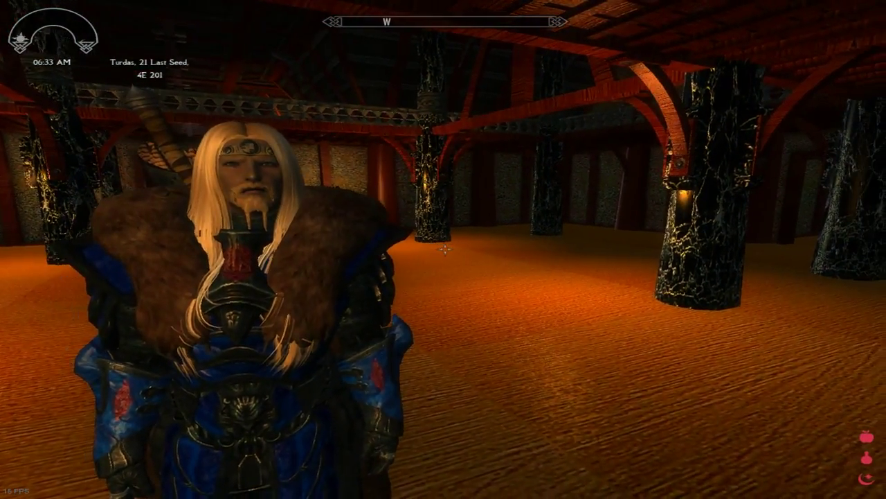